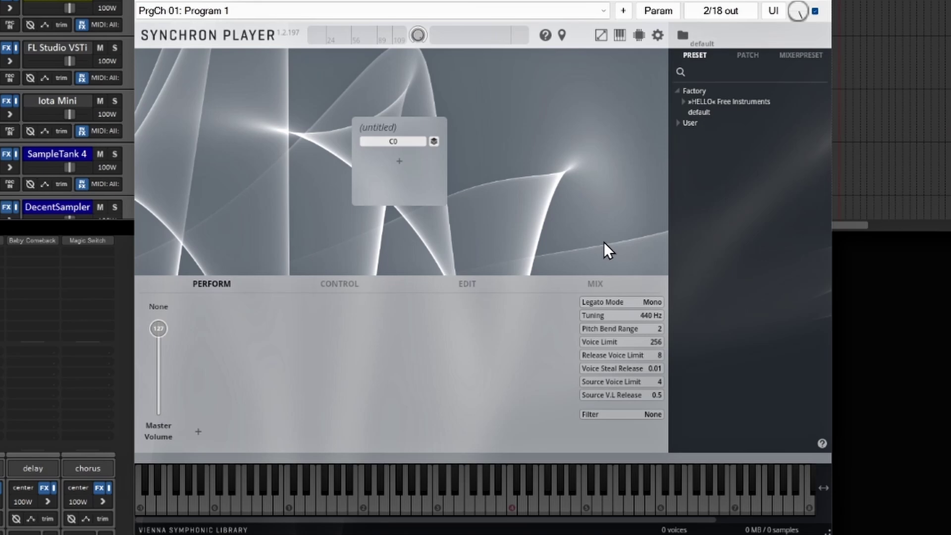
Step: Load the 01 Big Bang Orchestra - VelXF sus preset from the Big Bang Orchestra Free folder of the HELLO Free Instruments
{"action": "left_click", "coordinate": [683, 102]}
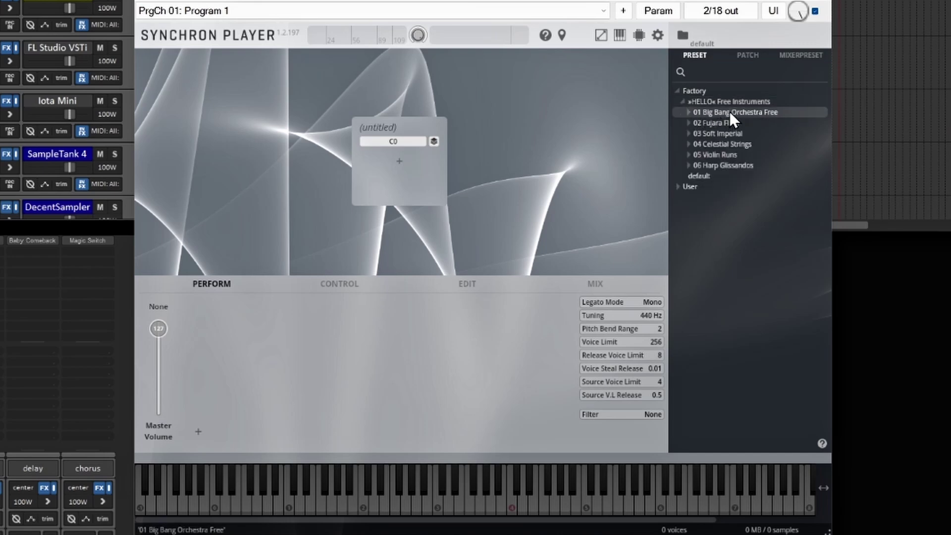
{"action": "left_click", "coordinate": [687, 111]}
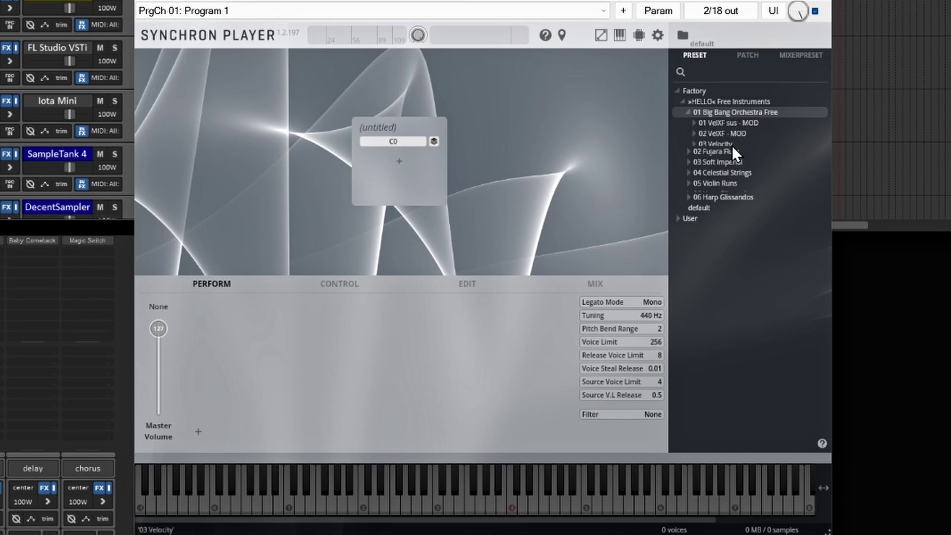
{"action": "double_click", "coordinate": [708, 123]}
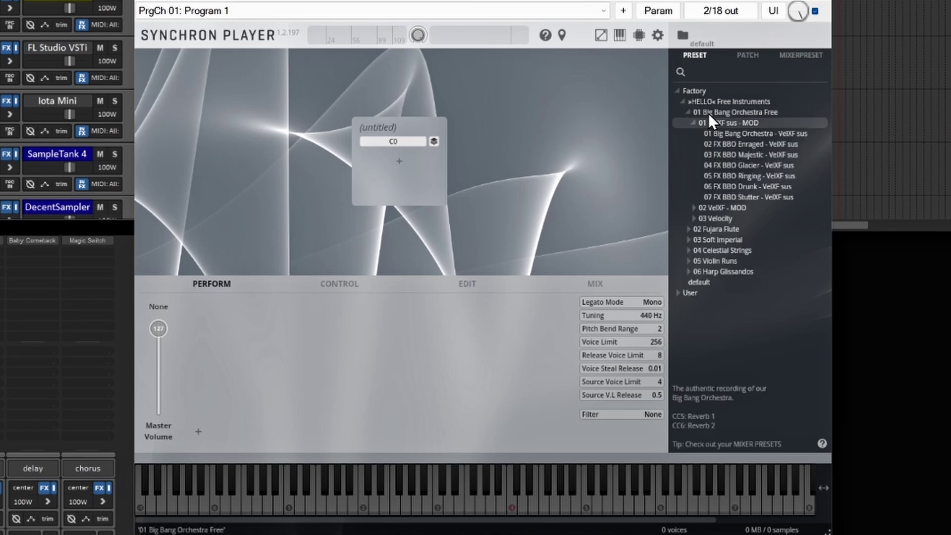
{"action": "double_click", "coordinate": [759, 133]}
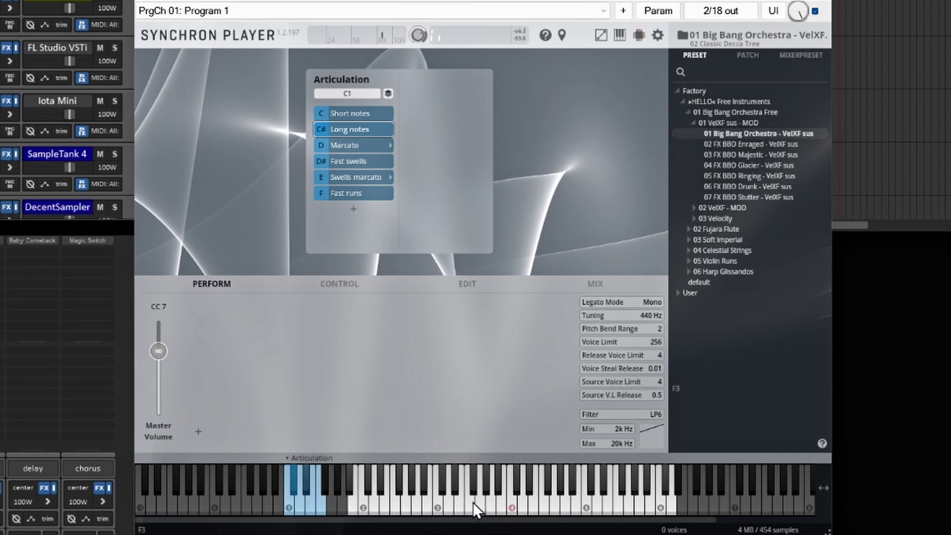
Step: Play several notes around octaves 3 and 4 to audition the Long notes articulation
{"action": "left_click", "coordinate": [487, 502]}
{"action": "left_click", "coordinate": [513, 502]}
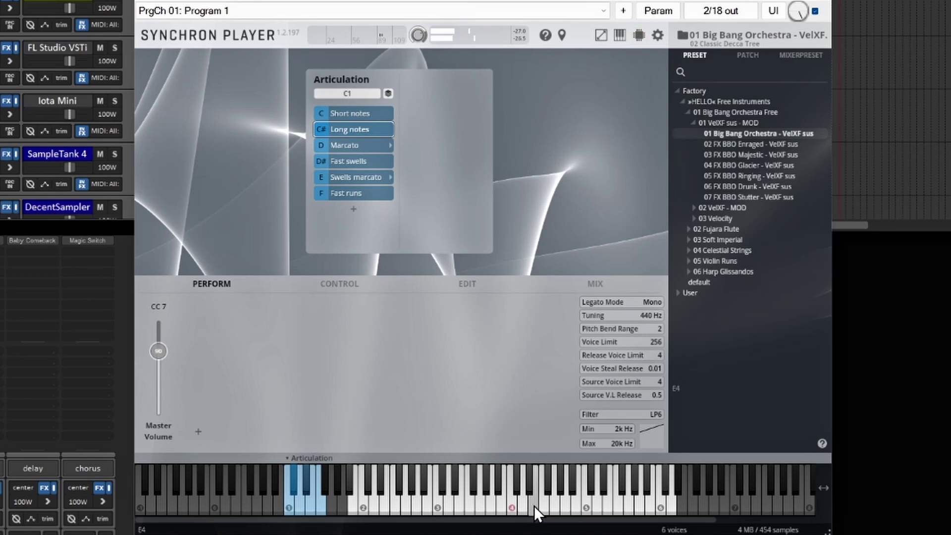
{"action": "left_click", "coordinate": [534, 506]}
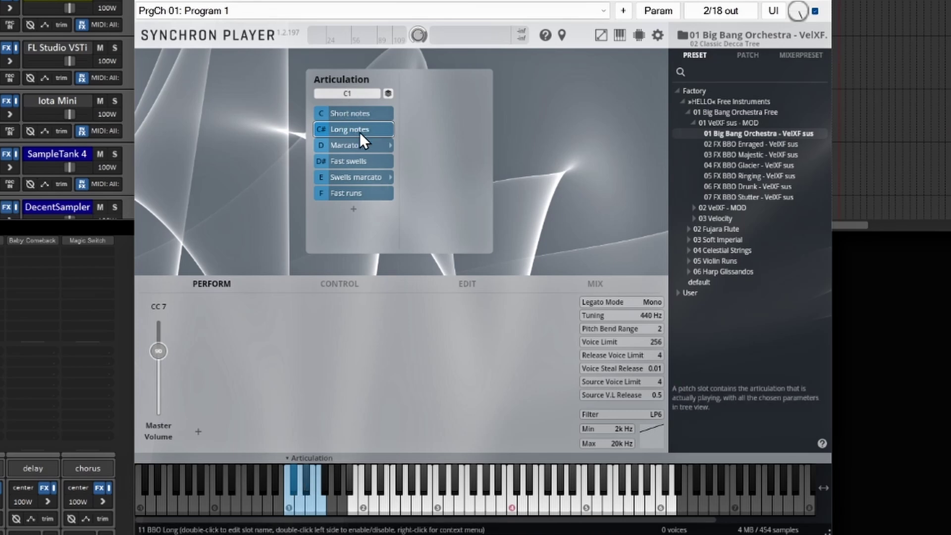
Step: Go through the Marcato, Fast swells and Swells marcato articulations, ending with Fast runs selected
{"action": "left_click", "coordinate": [369, 144]}
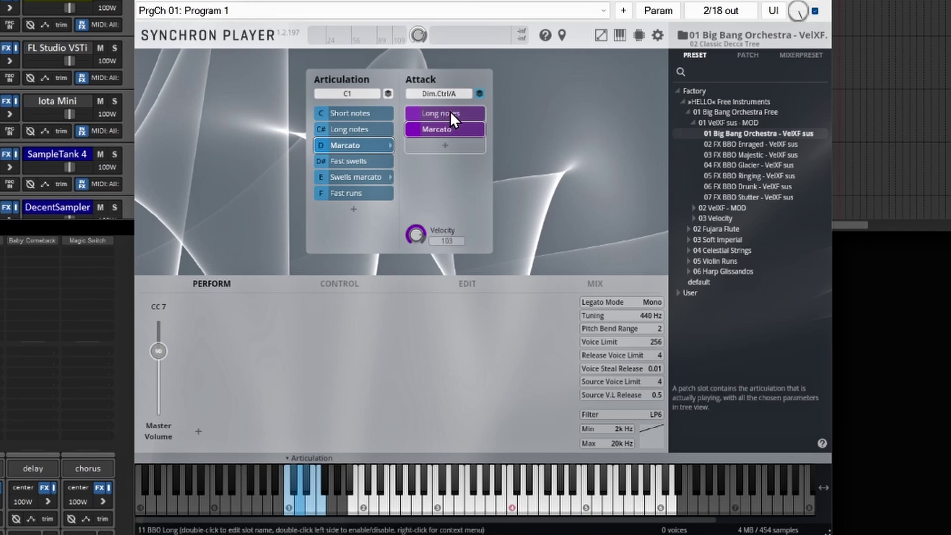
{"action": "left_click", "coordinate": [383, 163]}
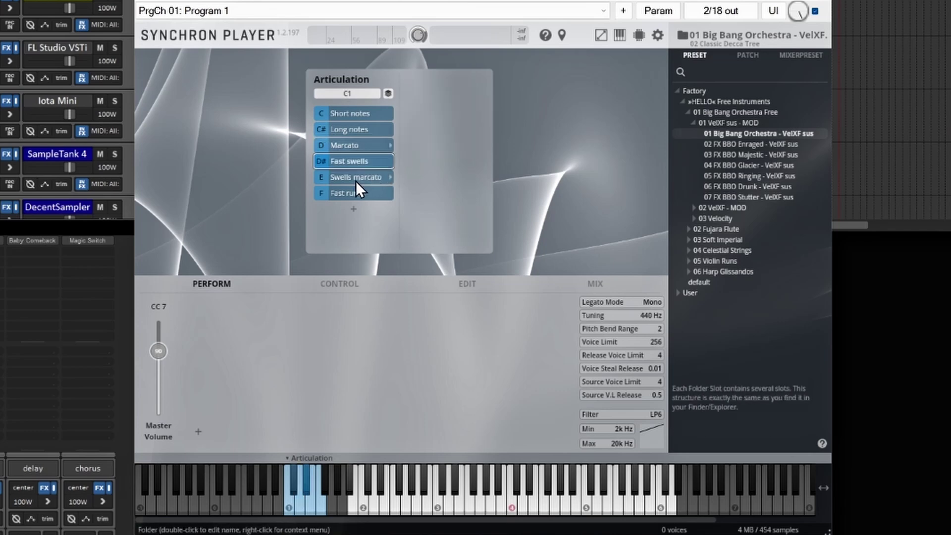
{"action": "left_click", "coordinate": [367, 178]}
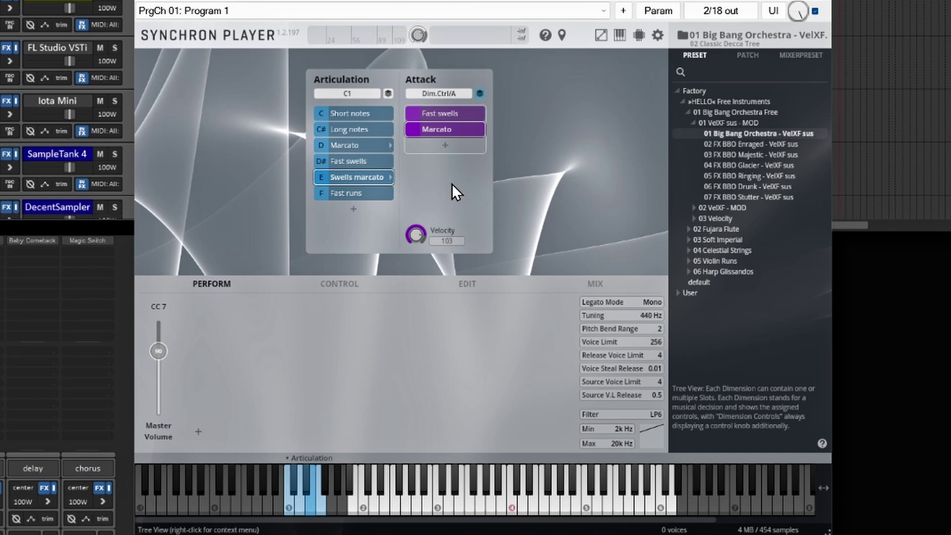
{"action": "left_click", "coordinate": [351, 195]}
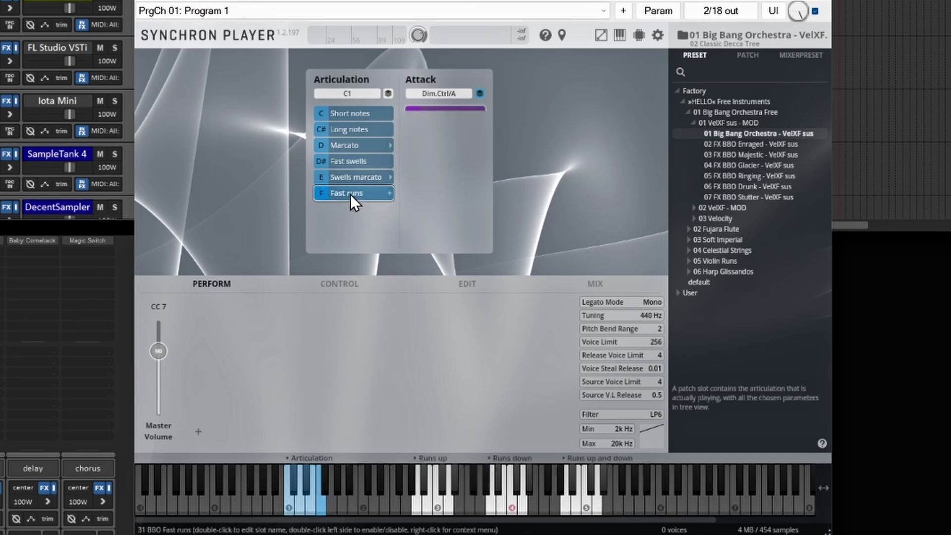
Step: Audition the Fast runs articulation by playing notes in the Runs up, Runs down, and Runs up and down ranges
{"action": "left_click", "coordinate": [436, 503]}
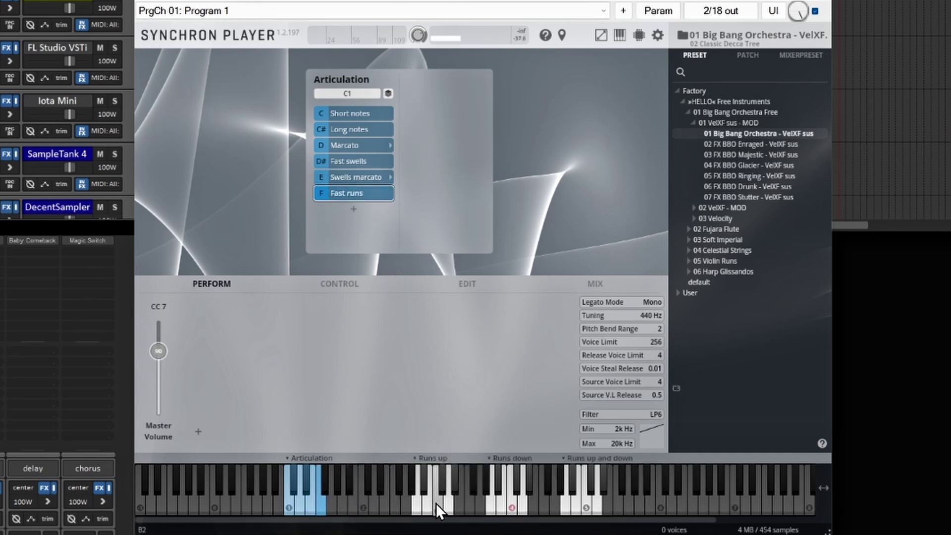
{"action": "left_click", "coordinate": [437, 503]}
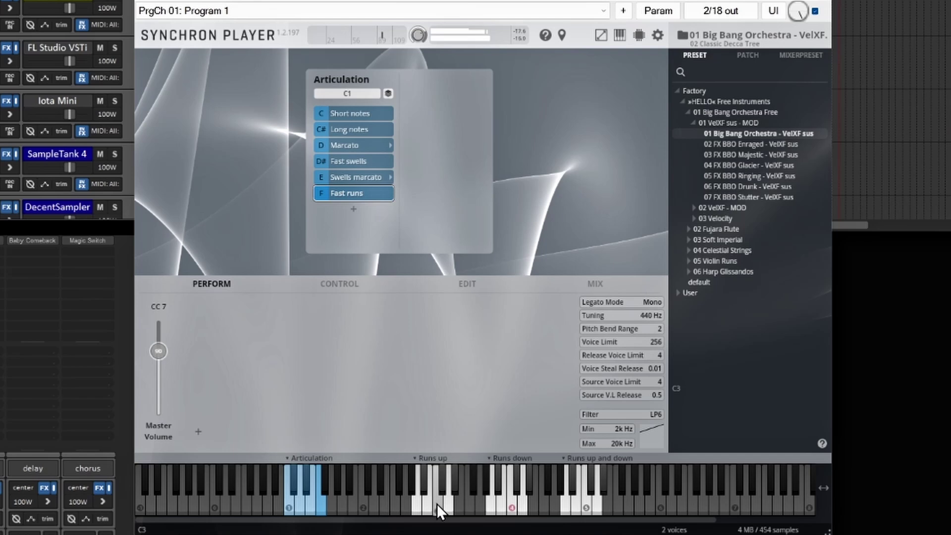
{"action": "left_click", "coordinate": [513, 504]}
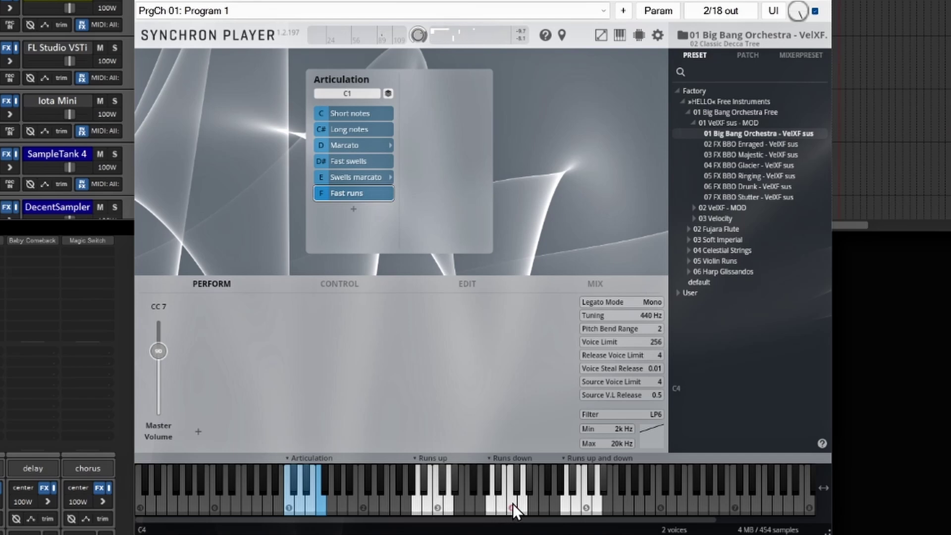
{"action": "left_click", "coordinate": [510, 508]}
{"action": "left_click", "coordinate": [586, 506]}
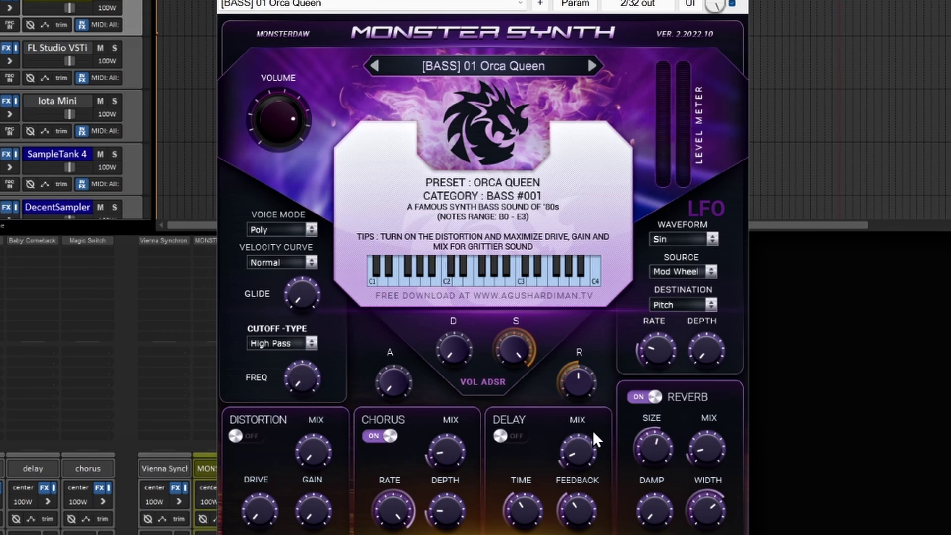
Step: Load the [BRASS] 01 Crypt Beast preset in Monster Synth and play a few notes with it
{"action": "left_click", "coordinate": [503, 64]}
{"action": "mouse_move", "coordinate": [460, 69]}
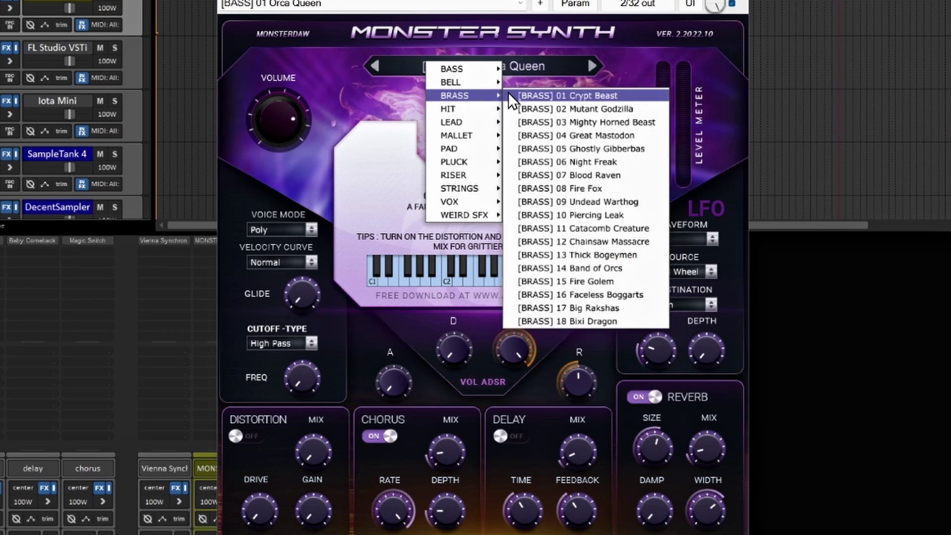
{"action": "left_click", "coordinate": [536, 93]}
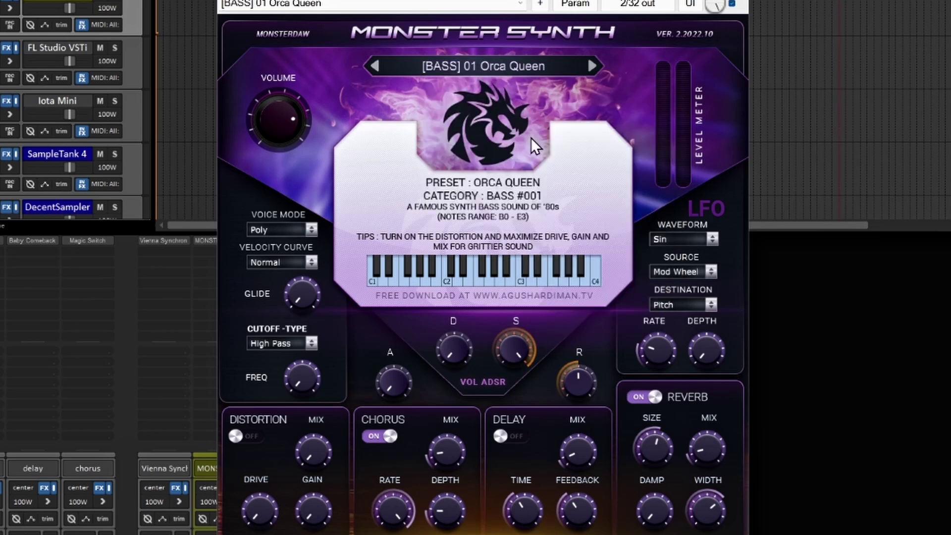
{"action": "left_click", "coordinate": [467, 278]}
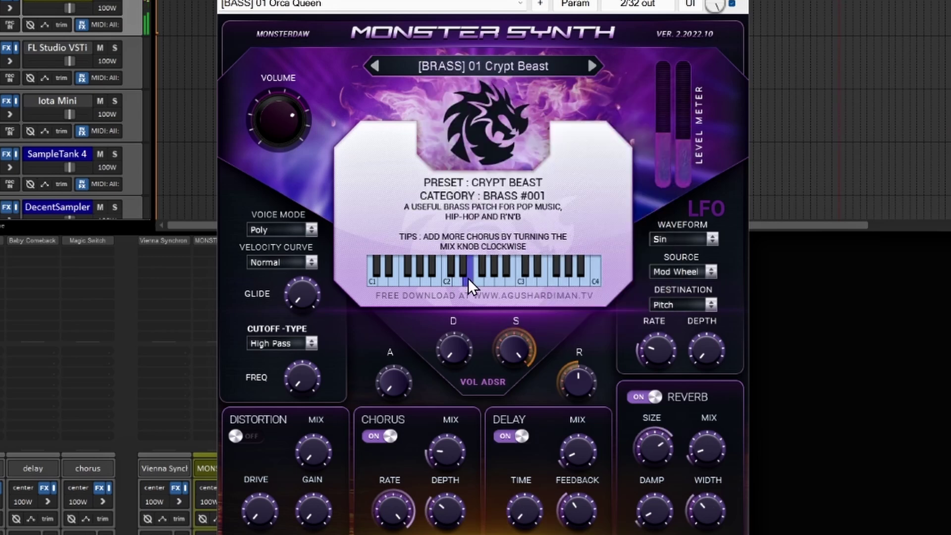
{"action": "left_click", "coordinate": [497, 281]}
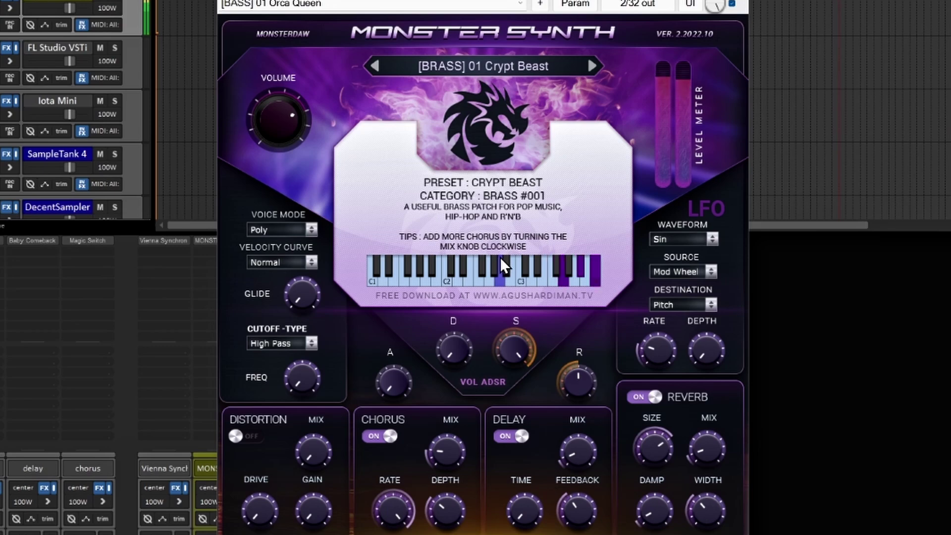
Step: Browse the preset categories and load the [STRINGS] 04 Haunted Village preset
{"action": "left_click", "coordinate": [456, 62]}
{"action": "mouse_move", "coordinate": [492, 109]}
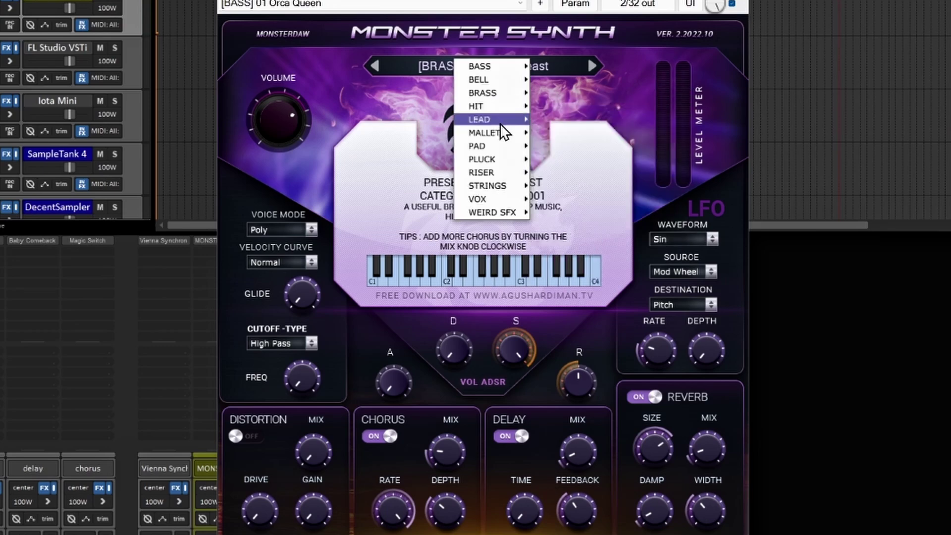
{"action": "mouse_move", "coordinate": [506, 131]}
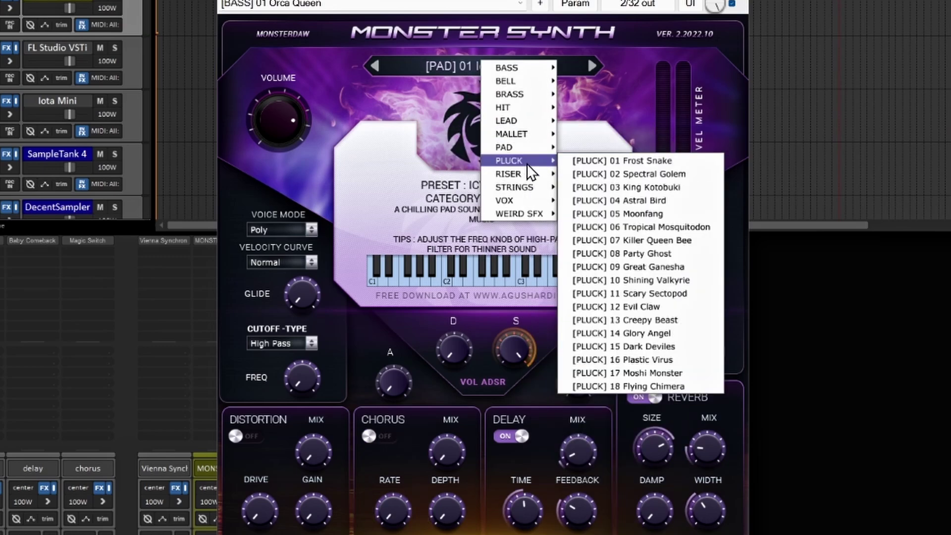
{"action": "mouse_move", "coordinate": [527, 174]}
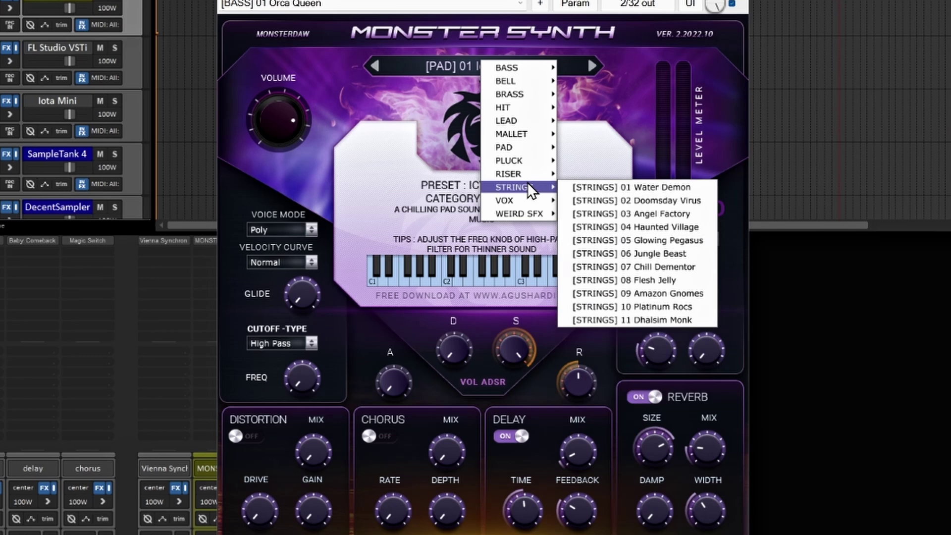
{"action": "left_click", "coordinate": [619, 224]}
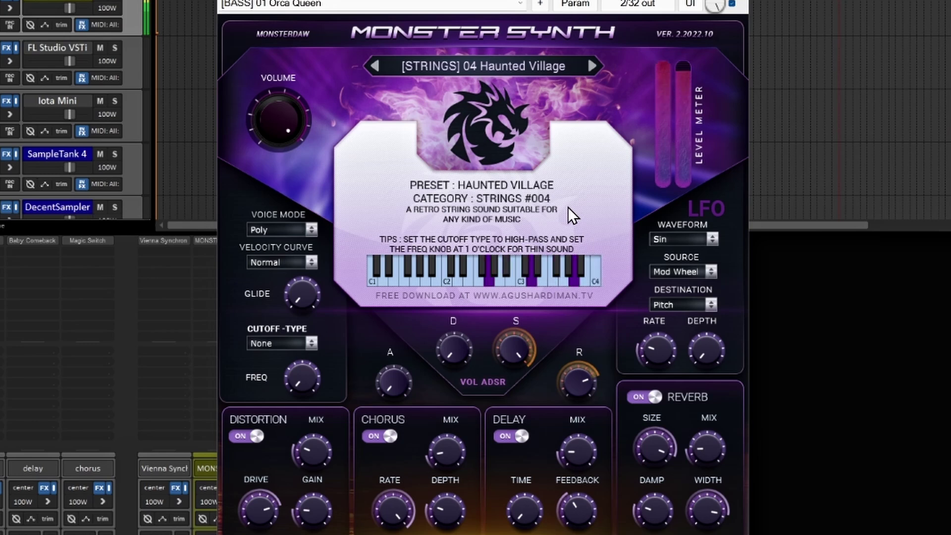
Step: Load the [VOX] 02 Angel Chorale preset in the synth
{"action": "left_click", "coordinate": [481, 69]}
{"action": "mouse_move", "coordinate": [552, 208]}
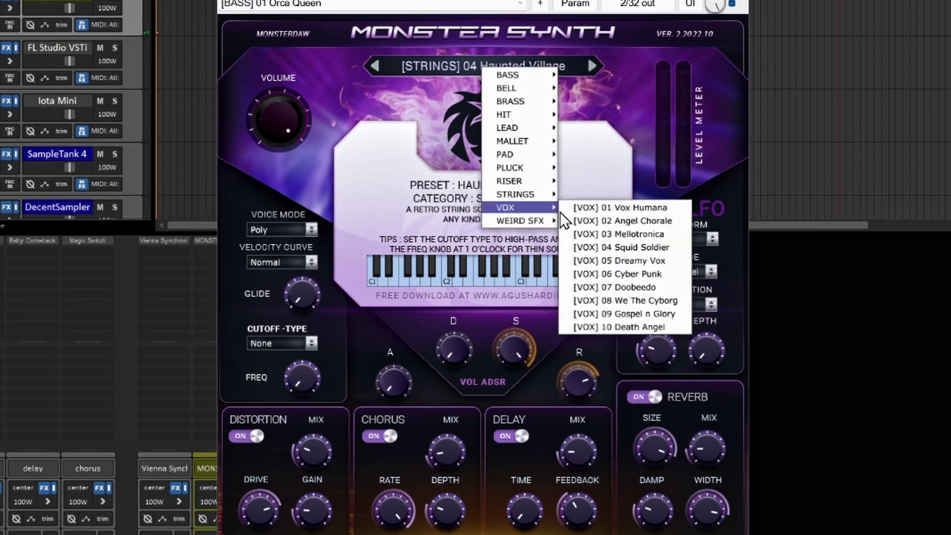
{"action": "left_click", "coordinate": [660, 221]}
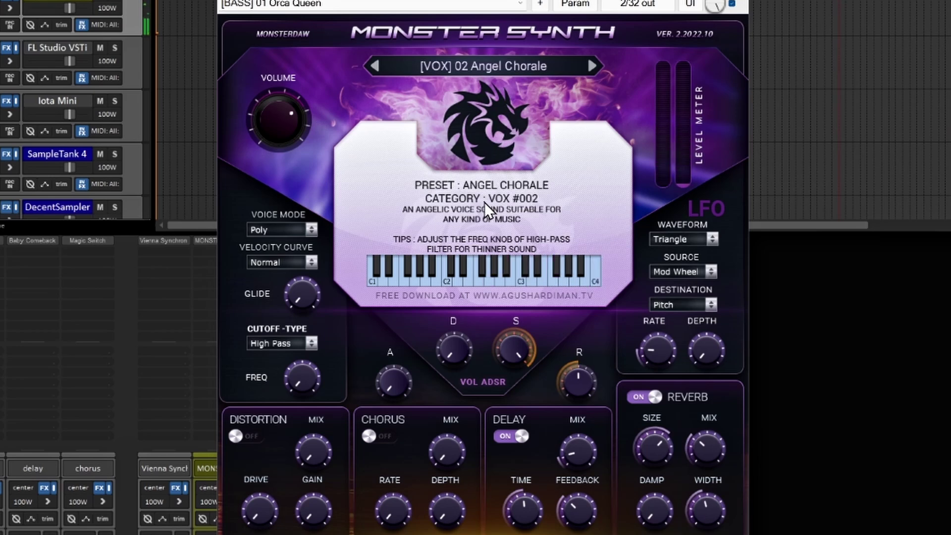
Step: Load the [WEIRD SFX] 07 Knock on Hell's Door preset in the synth
{"action": "left_click", "coordinate": [467, 64]}
{"action": "mouse_move", "coordinate": [469, 71]}
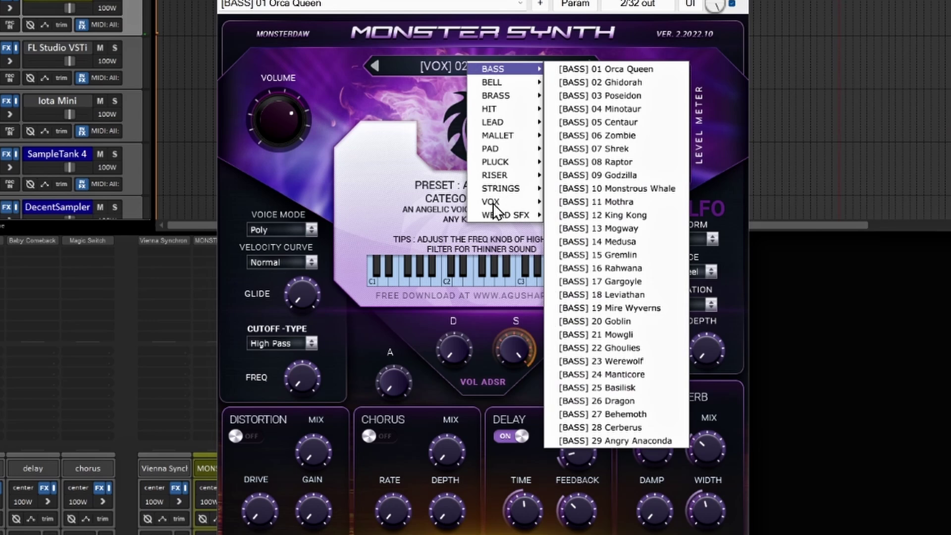
{"action": "mouse_move", "coordinate": [495, 215]}
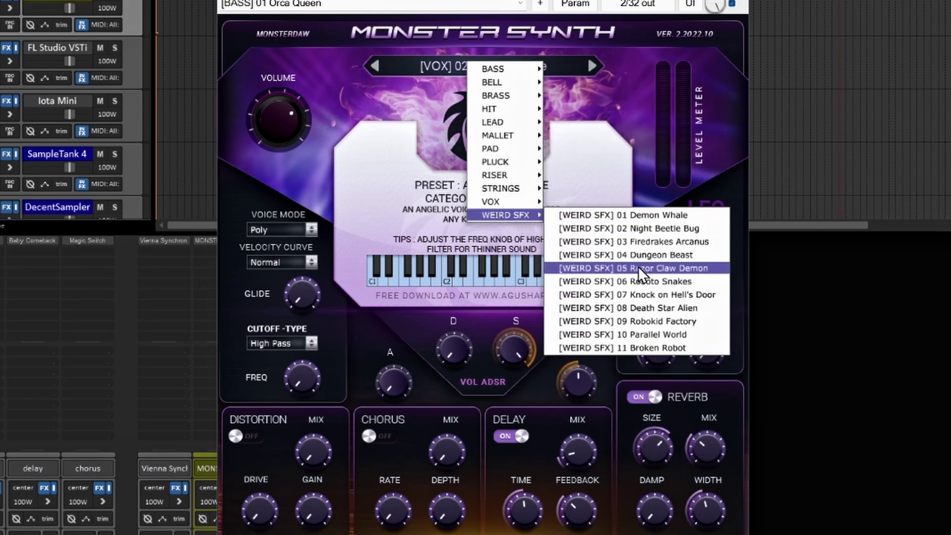
{"action": "left_click", "coordinate": [650, 294]}
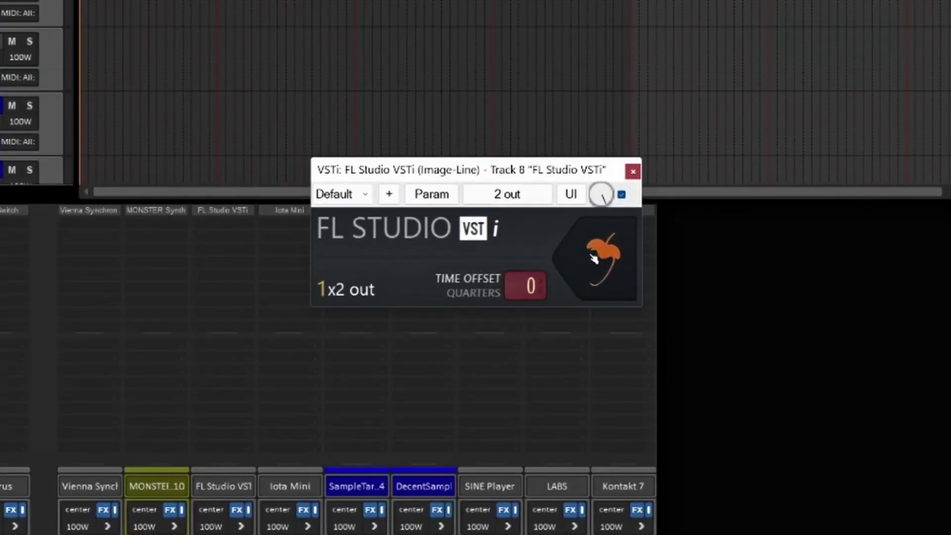
Step: Open the FL Studio window from its VSTi plugin and replace the Basic channel's instrument with FL Keys
{"action": "left_click", "coordinate": [594, 258]}
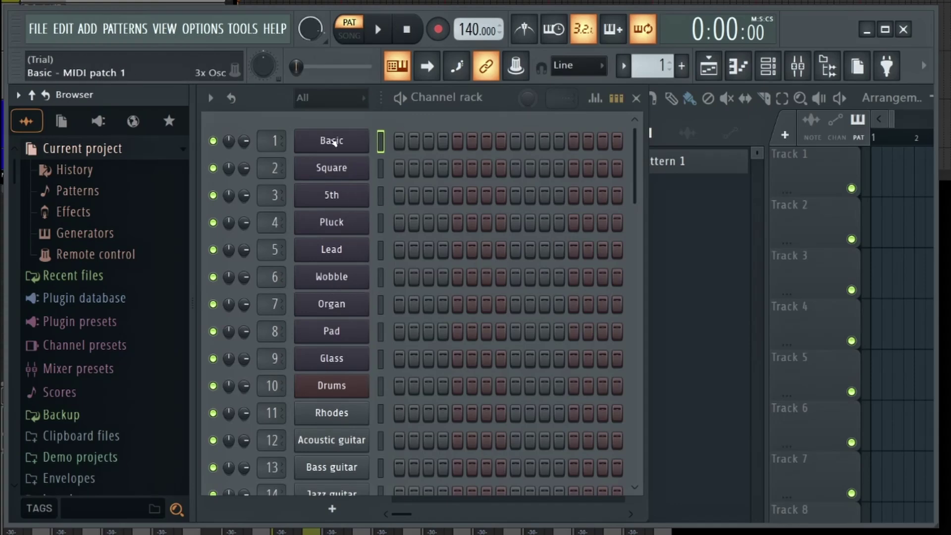
{"action": "right_click", "coordinate": [335, 142]}
{"action": "mouse_move", "coordinate": [484, 280]}
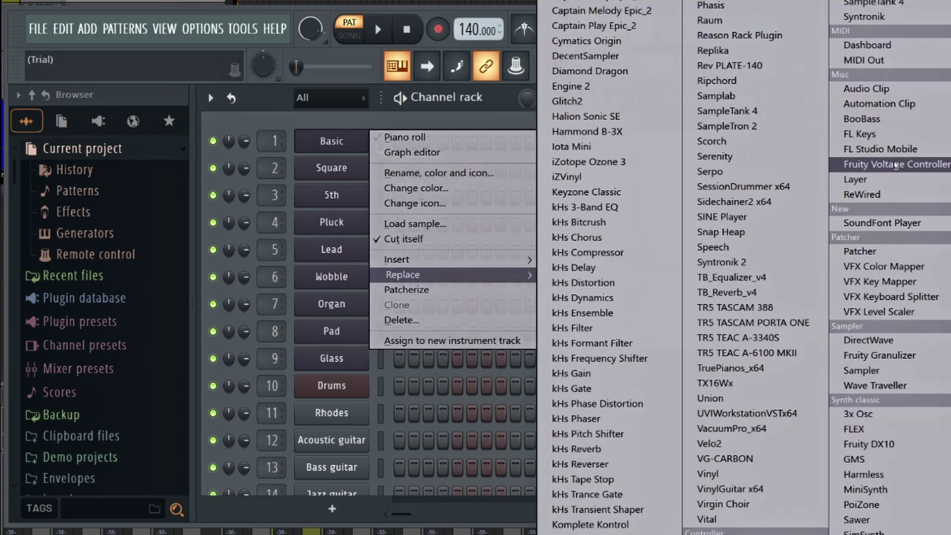
{"action": "left_click", "coordinate": [892, 137]}
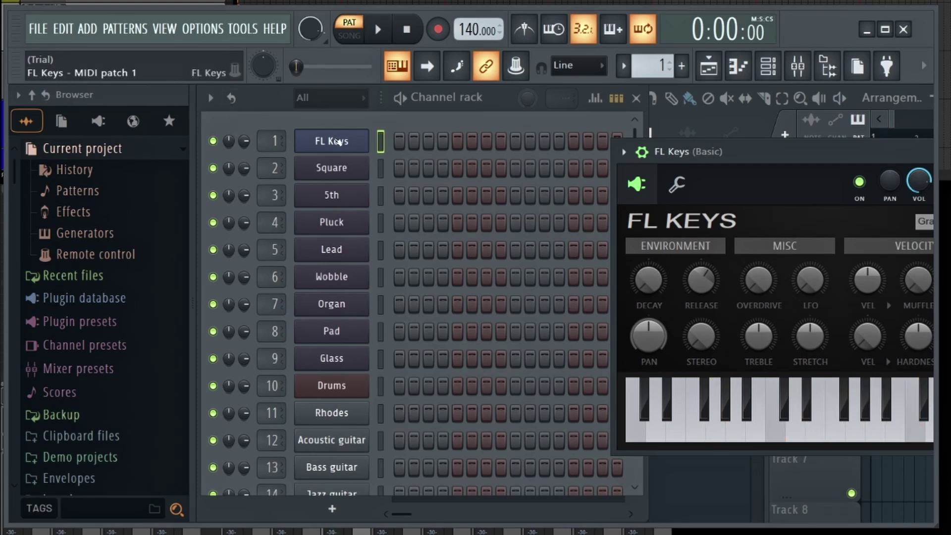
Step: Replace the FL Keys channel with FLEX and show the free packs available in its fully visible plugin window
{"action": "right_click", "coordinate": [337, 142]}
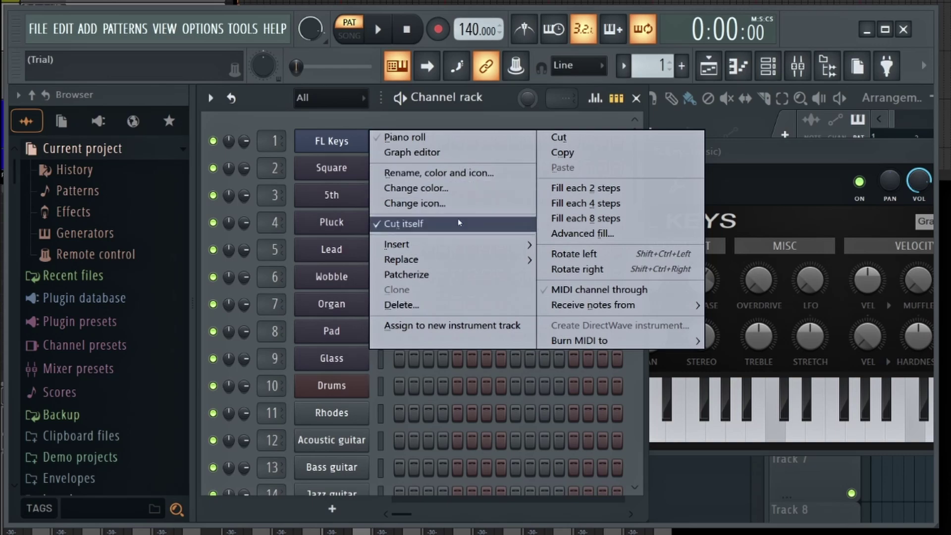
{"action": "mouse_move", "coordinate": [498, 261]}
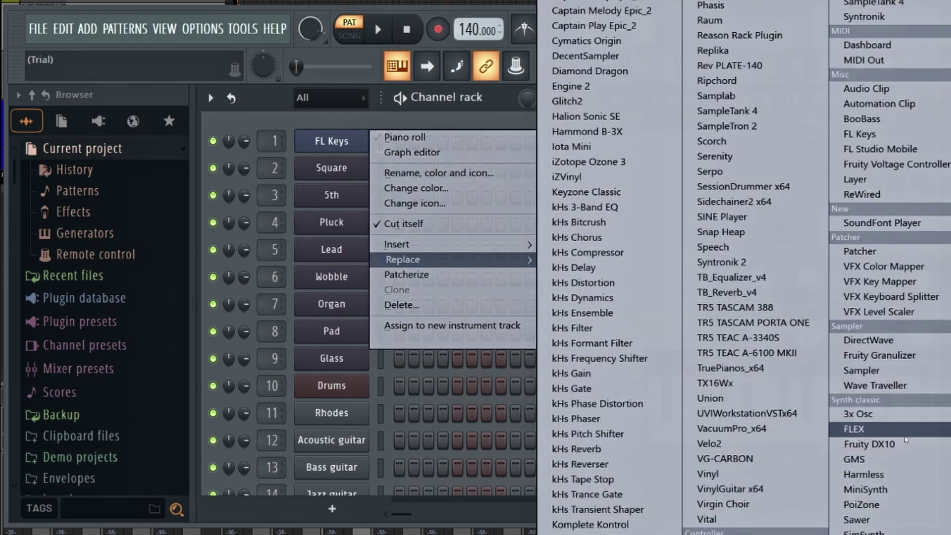
{"action": "left_click", "coordinate": [905, 436]}
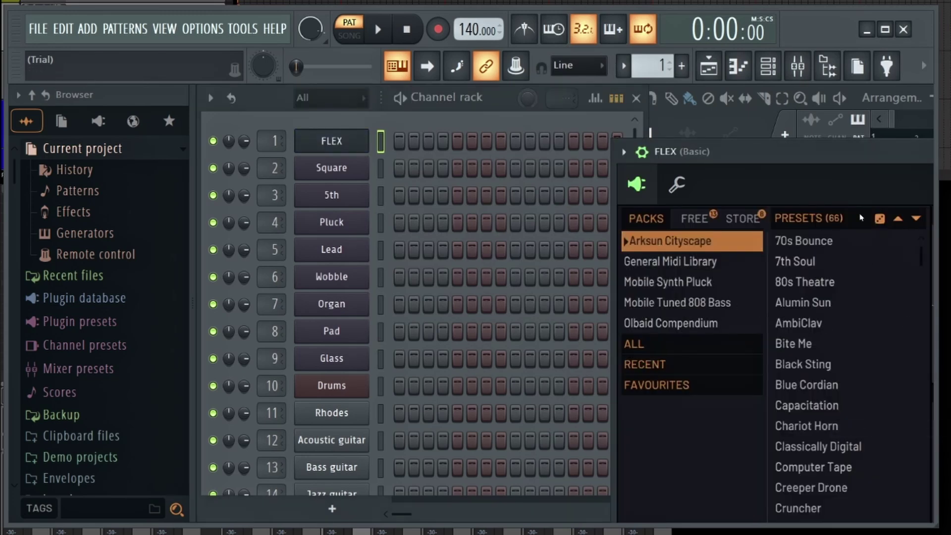
{"action": "left_click_drag", "start_coordinate": [810, 160], "coordinate": [478, 131]}
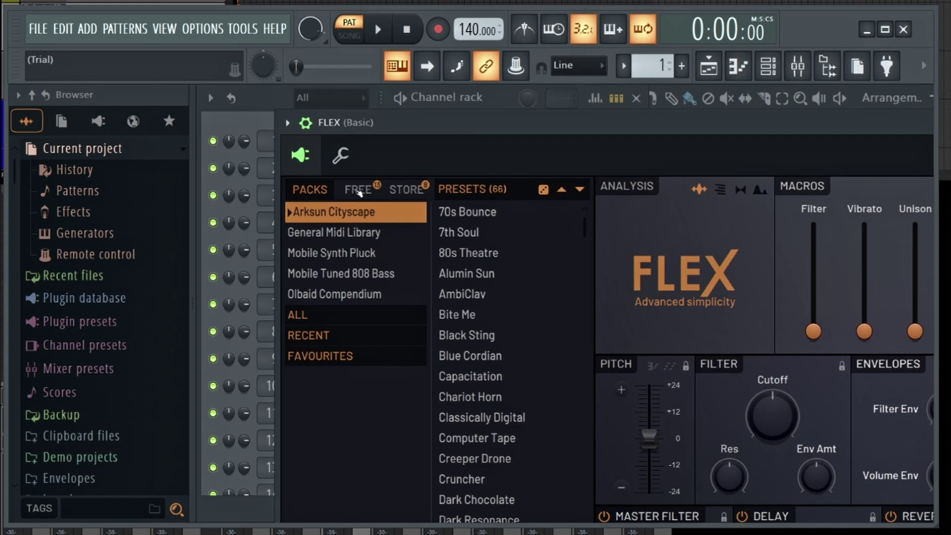
{"action": "left_click", "coordinate": [358, 189]}
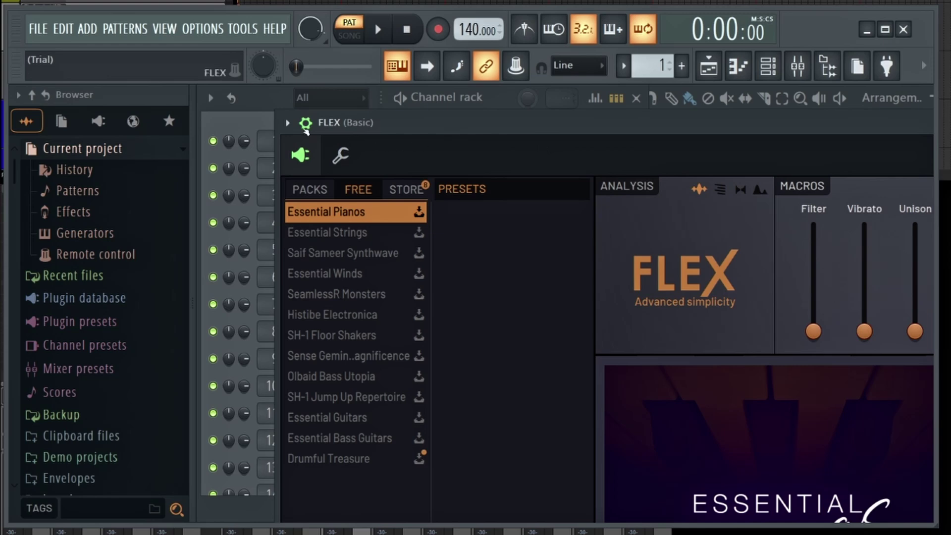
Step: Load the AmbiClav preset from FLEX's Arksun Cityscape pack and raise its Vibrato macro
{"action": "left_click", "coordinate": [251, 125]}
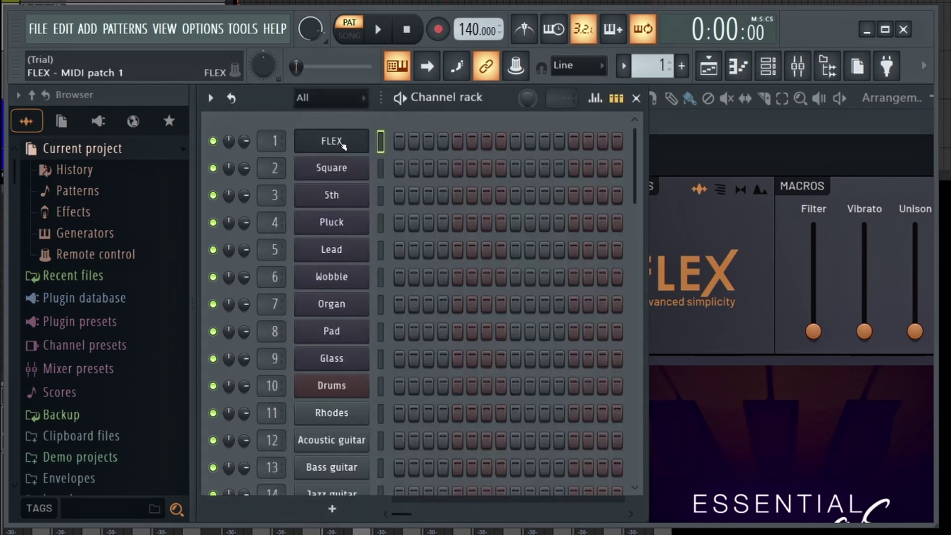
{"action": "left_click", "coordinate": [756, 322]}
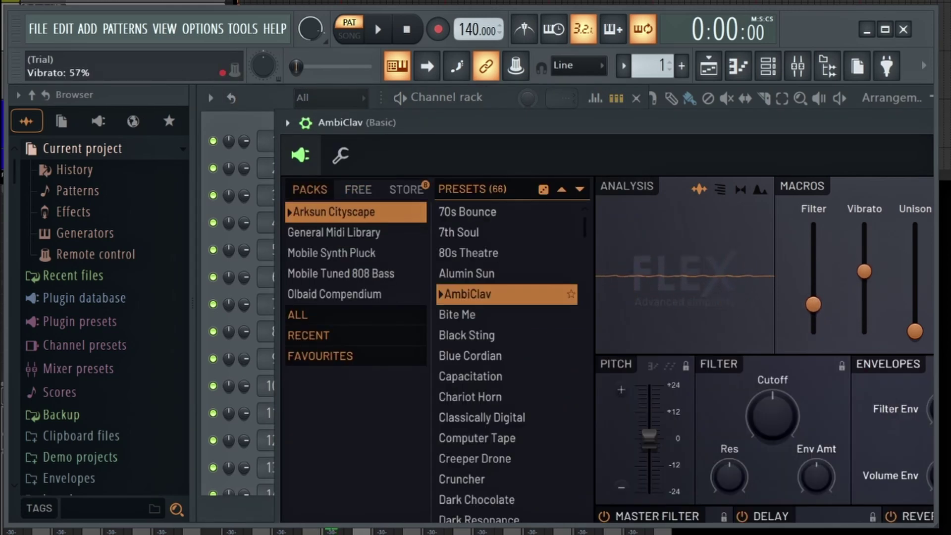
{"action": "left_click_drag", "start_coordinate": [859, 312], "coordinate": [859, 303]}
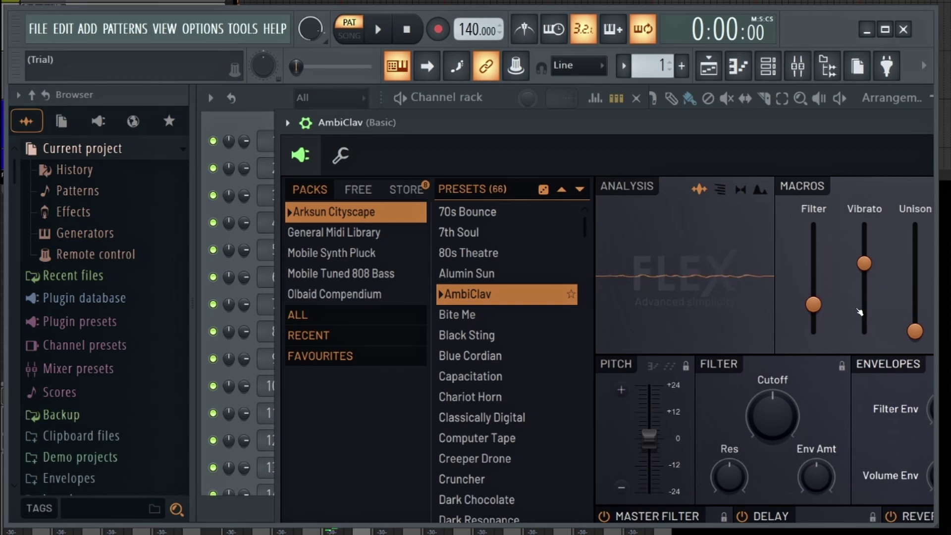
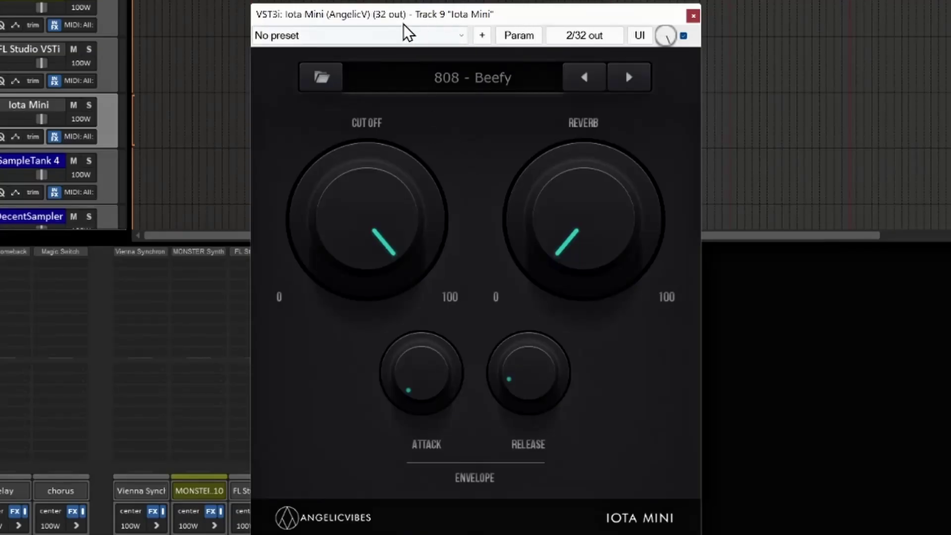
Step: Load the Bell - Magical preset in the Iota Mini plugin
{"action": "left_click", "coordinate": [460, 75]}
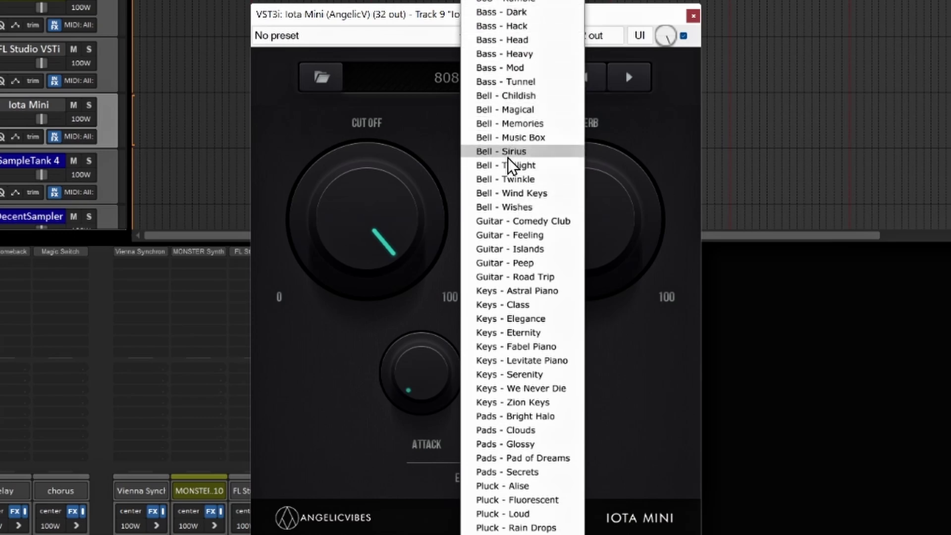
{"action": "left_click", "coordinate": [522, 108]}
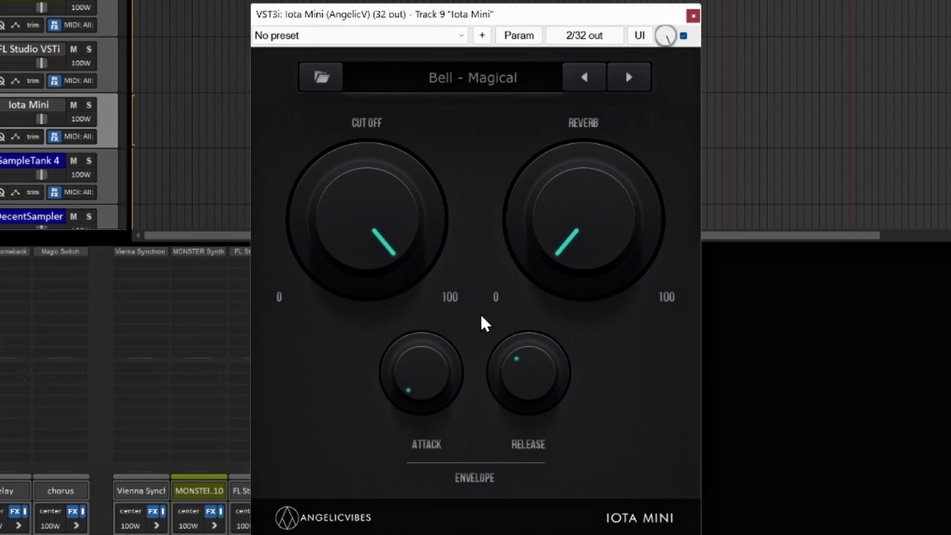
Step: Replace the Iota Mini preset with Trap Drum Kit 01 and audition its drum pads, including the kick and clap
{"action": "left_click", "coordinate": [452, 77]}
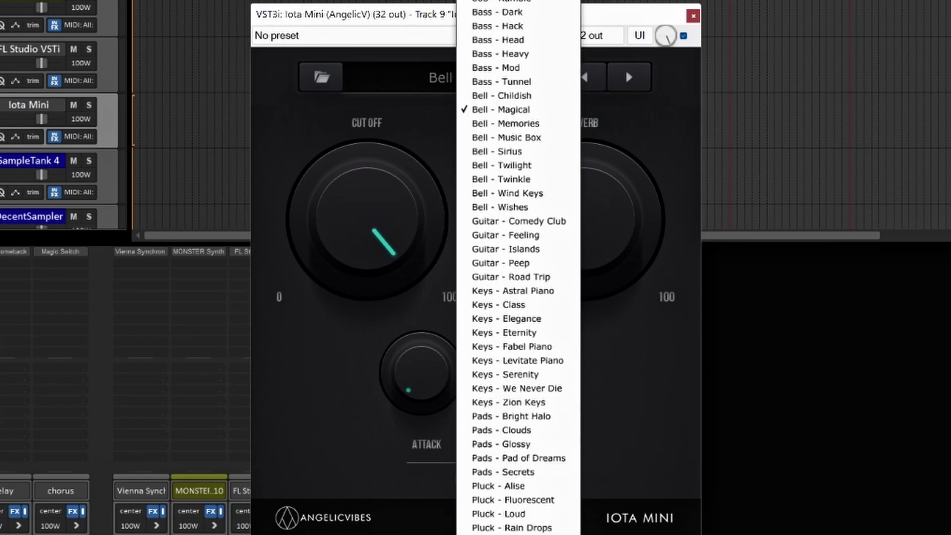
{"action": "left_click", "coordinate": [488, 441]}
{"action": "left_click", "coordinate": [441, 423]}
{"action": "left_click", "coordinate": [639, 420]}
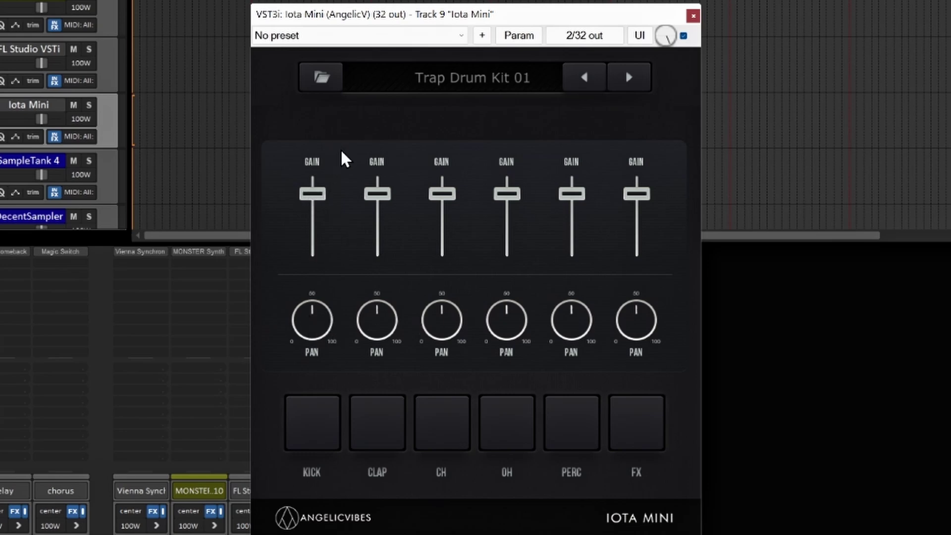
{"action": "left_click", "coordinate": [307, 431]}
{"action": "left_click", "coordinate": [384, 432]}
{"action": "left_click", "coordinate": [543, 433]}
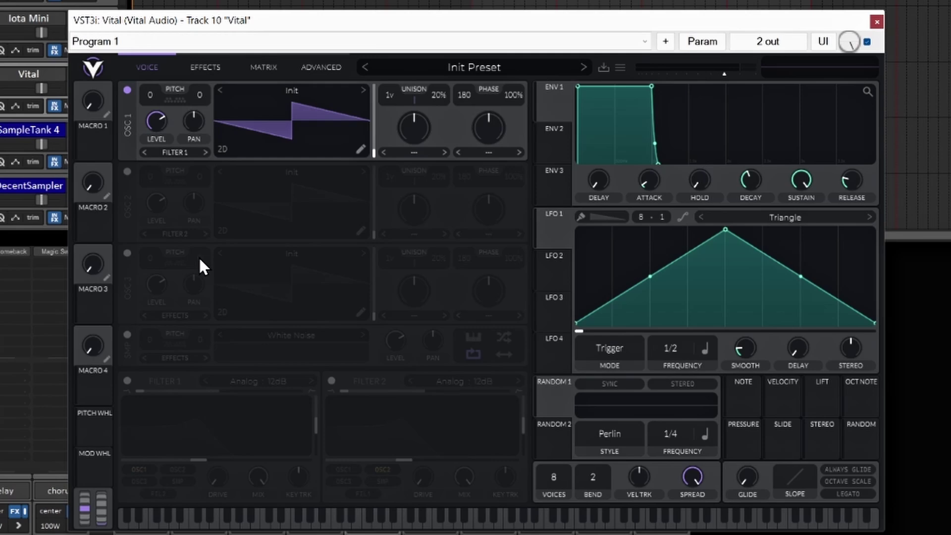
Step: Load the Chorusy Keys preset in Vital and close the preset browser
{"action": "left_click", "coordinate": [487, 66]}
{"action": "left_click", "coordinate": [491, 258]}
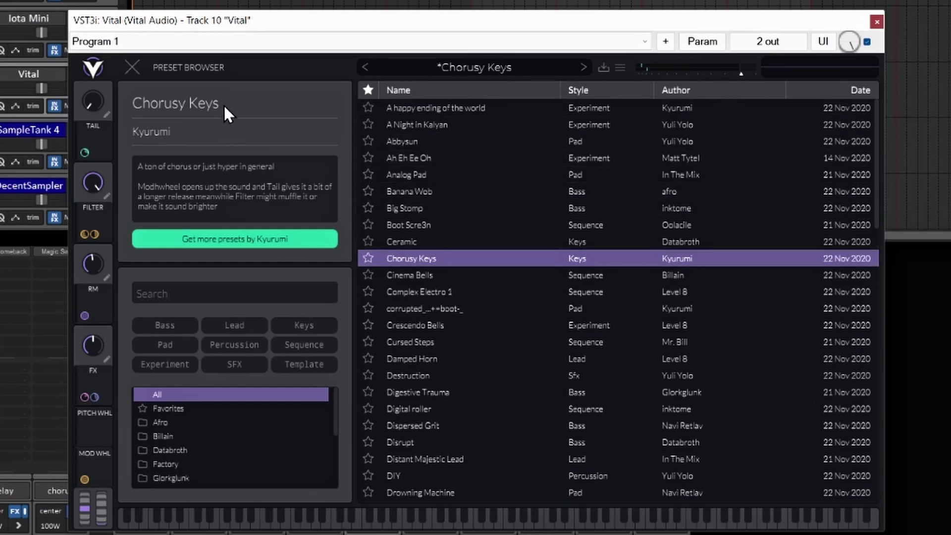
{"action": "left_click", "coordinate": [130, 67]}
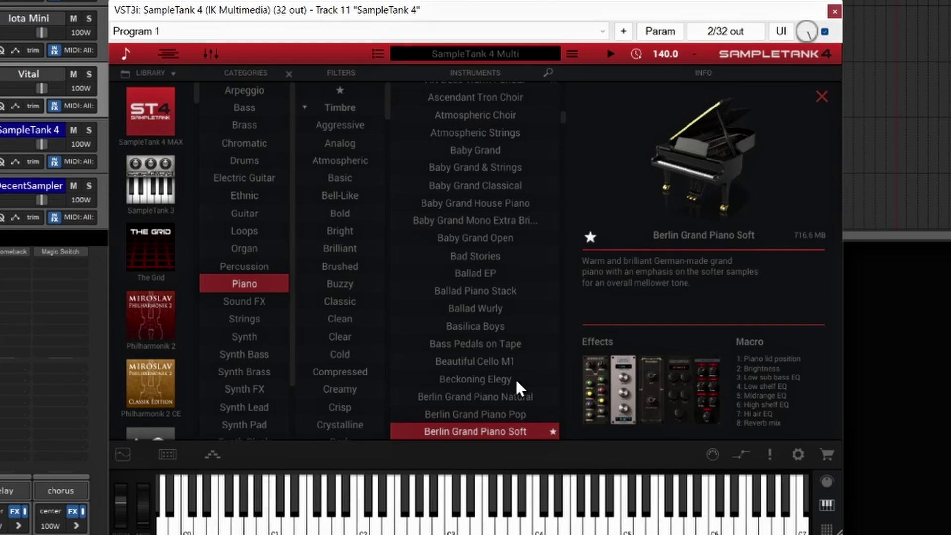
Step: Load the Berlin Grand Piano Soft instrument from the Piano category in SampleTank 4
{"action": "double_click", "coordinate": [476, 436]}
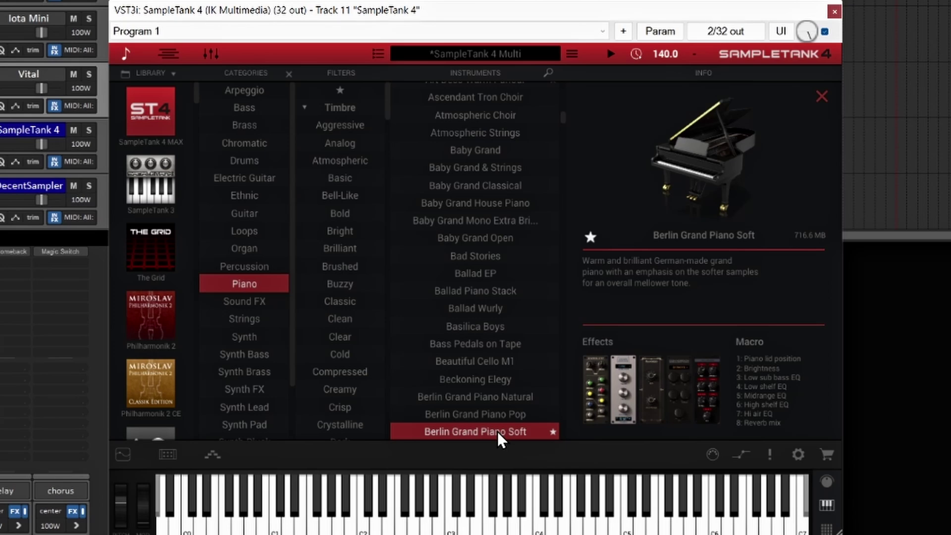
{"action": "left_click", "coordinate": [103, 135]}
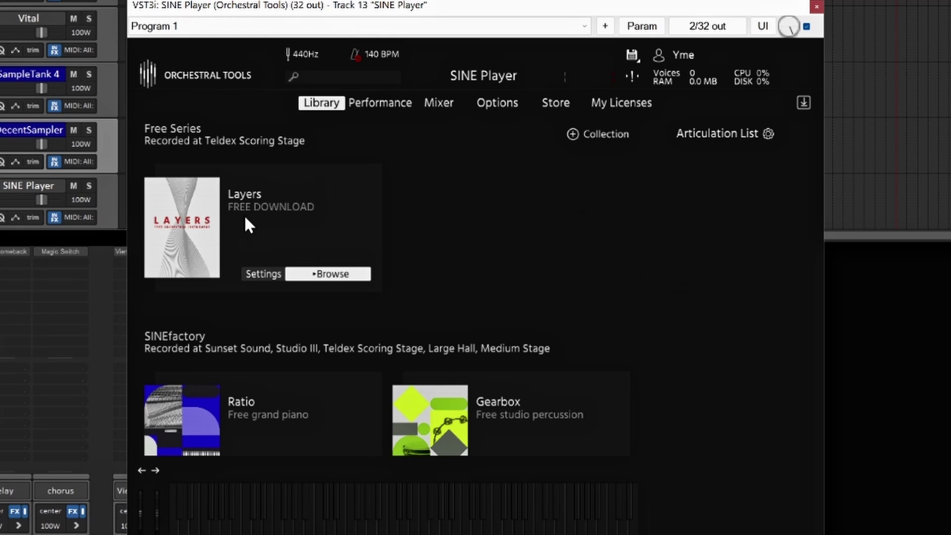
Step: Look through the free SINEfactory instrument libraries in SINE Player, from Ratio and Gearbox down to Roads and Crux
{"action": "scroll", "coordinate": [278, 322], "scroll_direction": "down", "scroll_amount": 8}
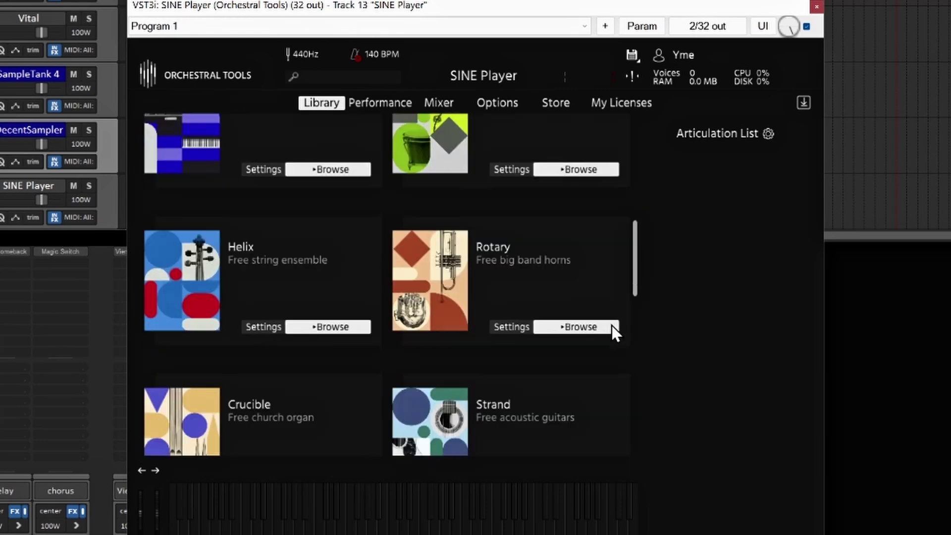
{"action": "scroll", "coordinate": [377, 284], "scroll_direction": "down", "scroll_amount": 3}
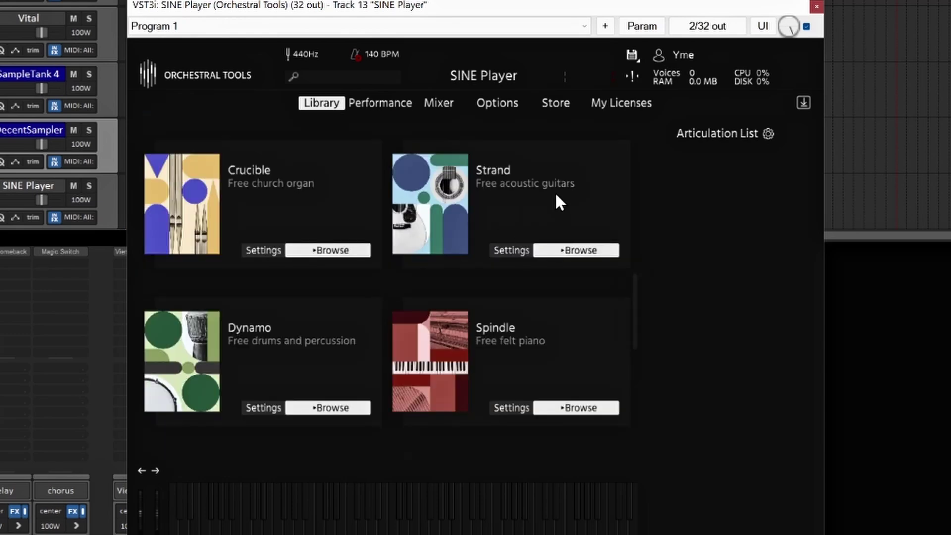
{"action": "scroll", "coordinate": [565, 322], "scroll_direction": "down", "scroll_amount": 2}
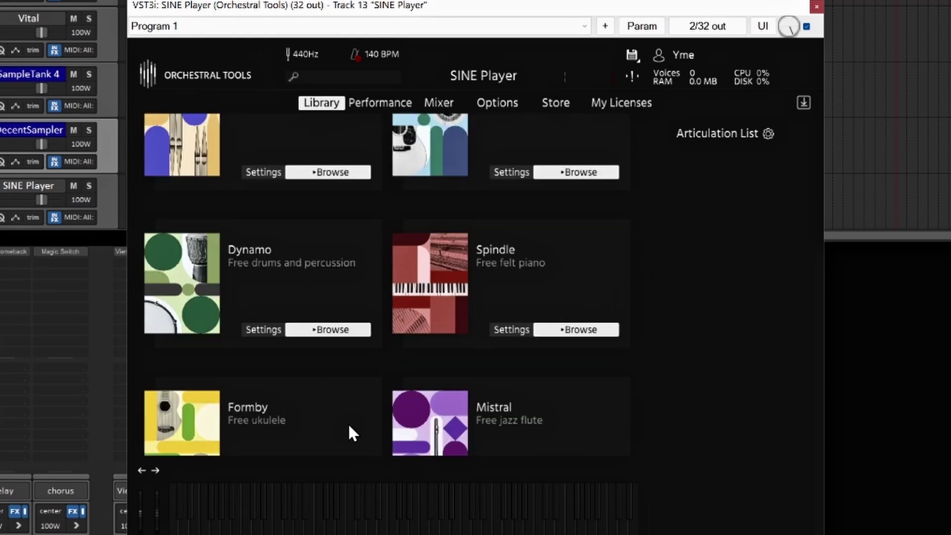
{"action": "scroll", "coordinate": [337, 417], "scroll_direction": "down", "scroll_amount": 2}
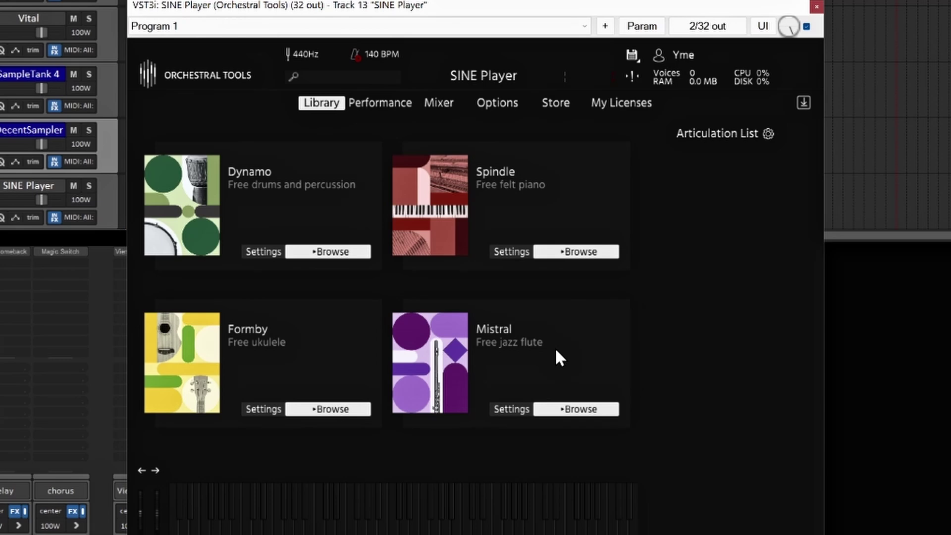
{"action": "scroll", "coordinate": [554, 348], "scroll_direction": "down", "scroll_amount": 4}
{"action": "scroll", "coordinate": [297, 352], "scroll_direction": "down", "scroll_amount": 1}
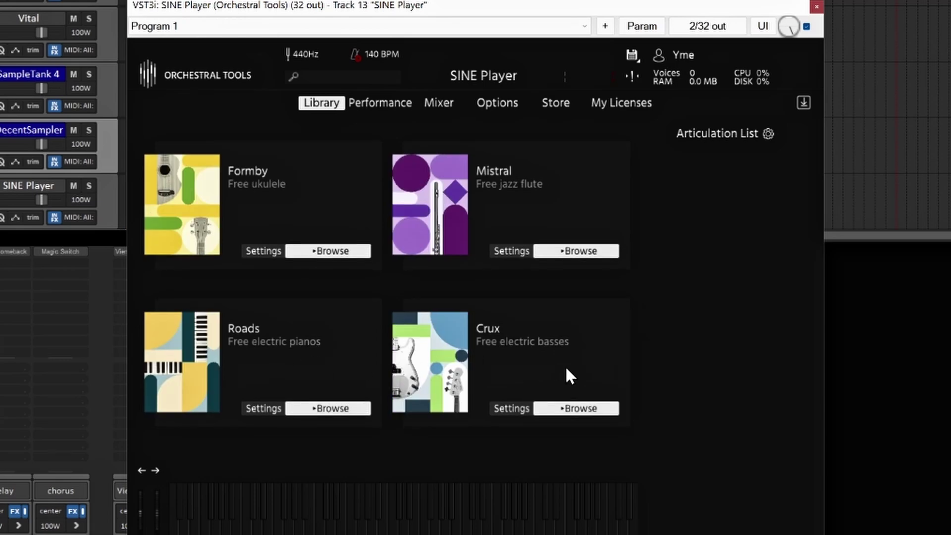
{"action": "scroll", "coordinate": [565, 365], "scroll_direction": "up", "scroll_amount": 8}
Step: Load the Piano instrument with its Sustains articulation in SINE Player and close the plugin window
{"action": "left_click", "coordinate": [313, 280]}
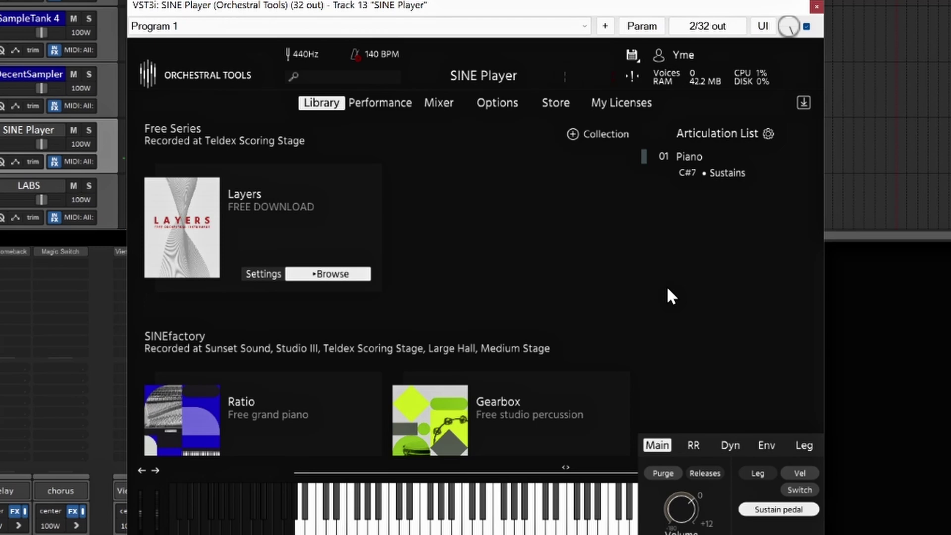
{"action": "left_click", "coordinate": [817, 9]}
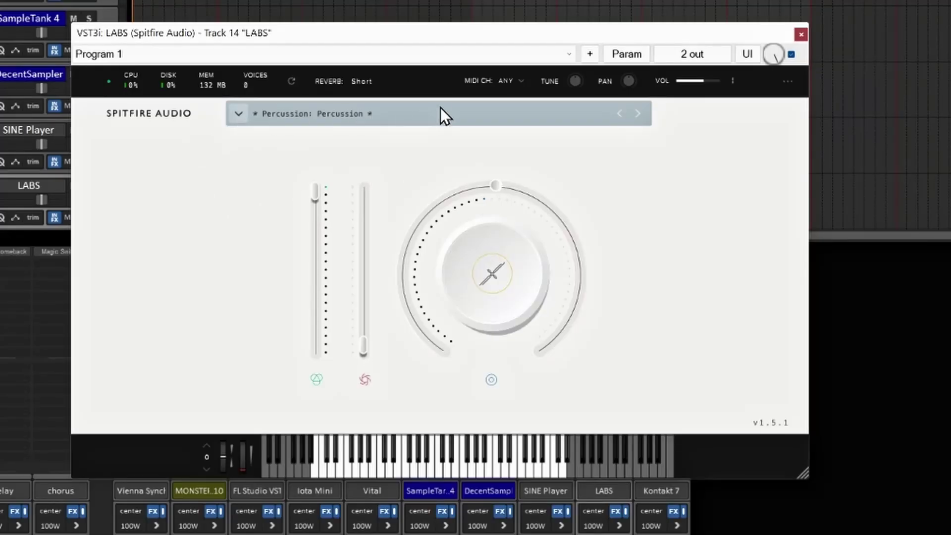
Step: Filter the LABS preset browser to starred sounds and load the Soft Piano preset
{"action": "left_click", "coordinate": [237, 114]}
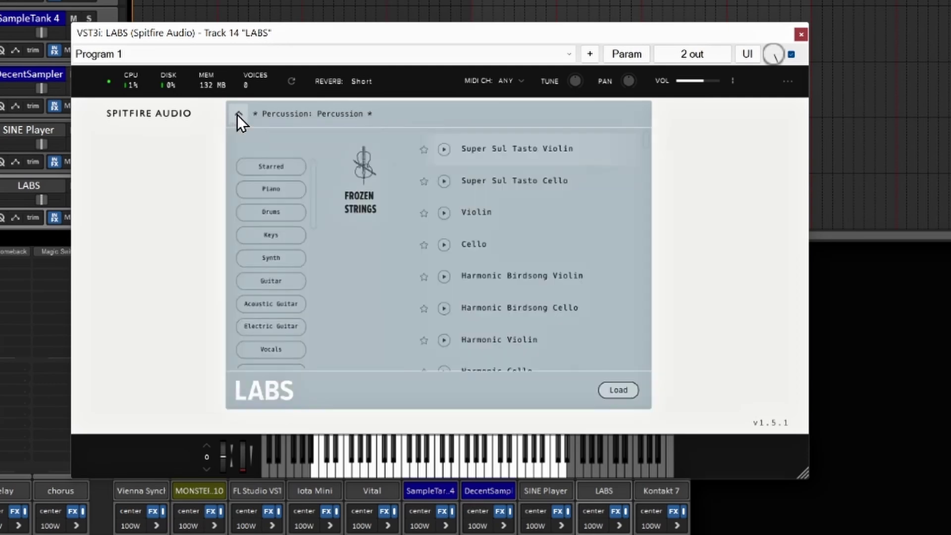
{"action": "left_click", "coordinate": [278, 166]}
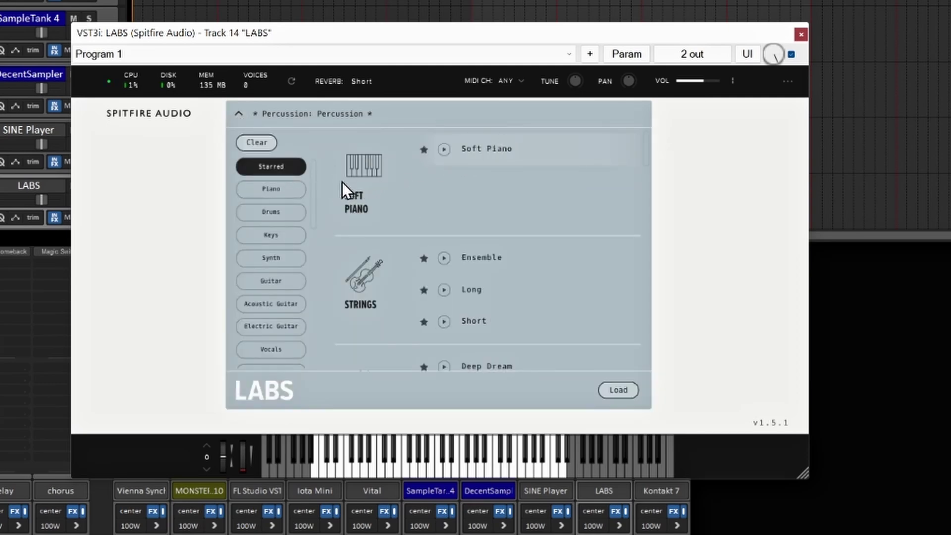
{"action": "scroll", "coordinate": [492, 222], "scroll_direction": "down", "scroll_amount": 15}
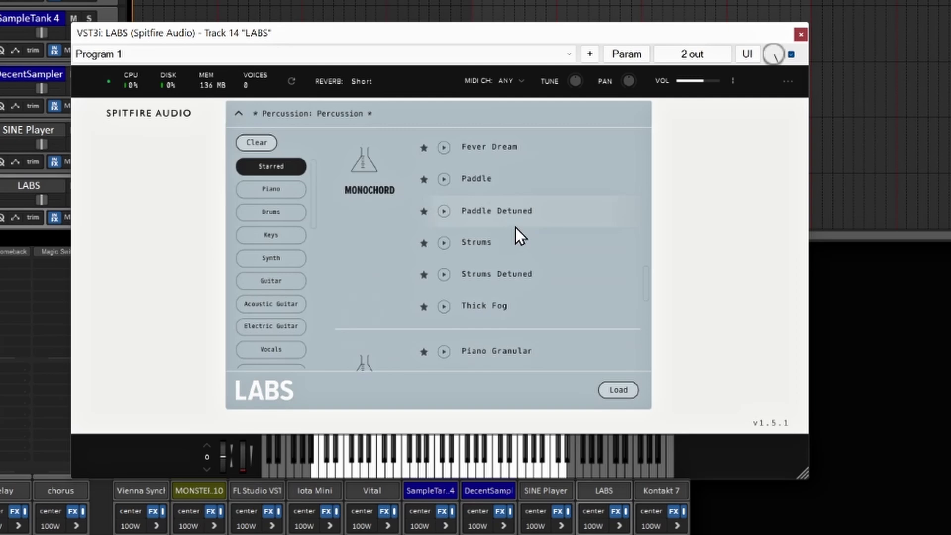
{"action": "scroll", "coordinate": [515, 227], "scroll_direction": "up", "scroll_amount": 15}
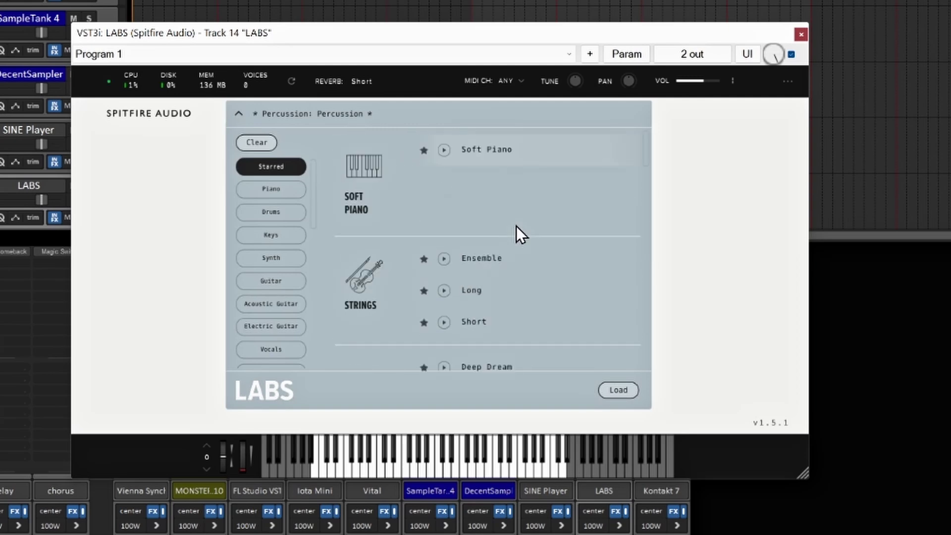
{"action": "left_click", "coordinate": [480, 145]}
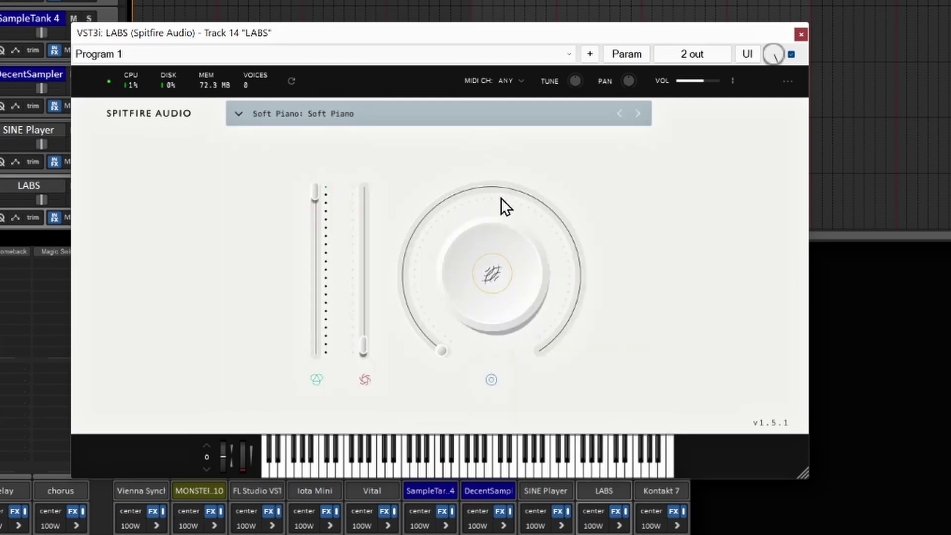
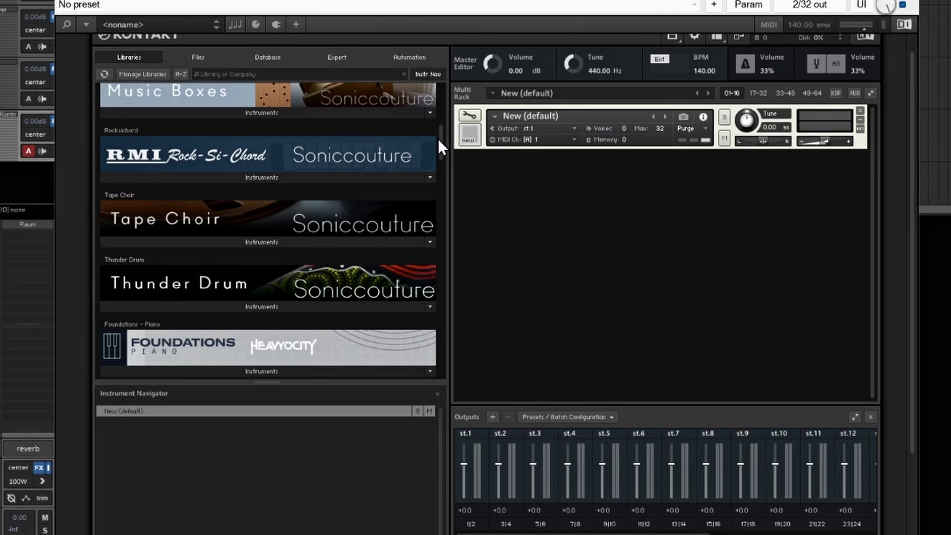
Step: Show the instruments of the Play Series Selection library in Kontakt and load Hybrid Keys.nki
{"action": "left_click_drag", "start_coordinate": [441, 138], "coordinate": [436, 308]}
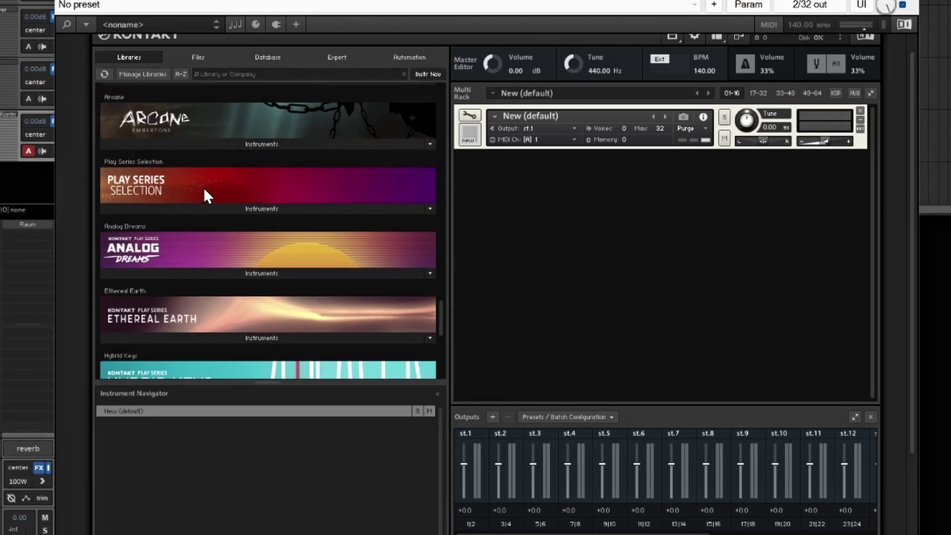
{"action": "left_click", "coordinate": [261, 209]}
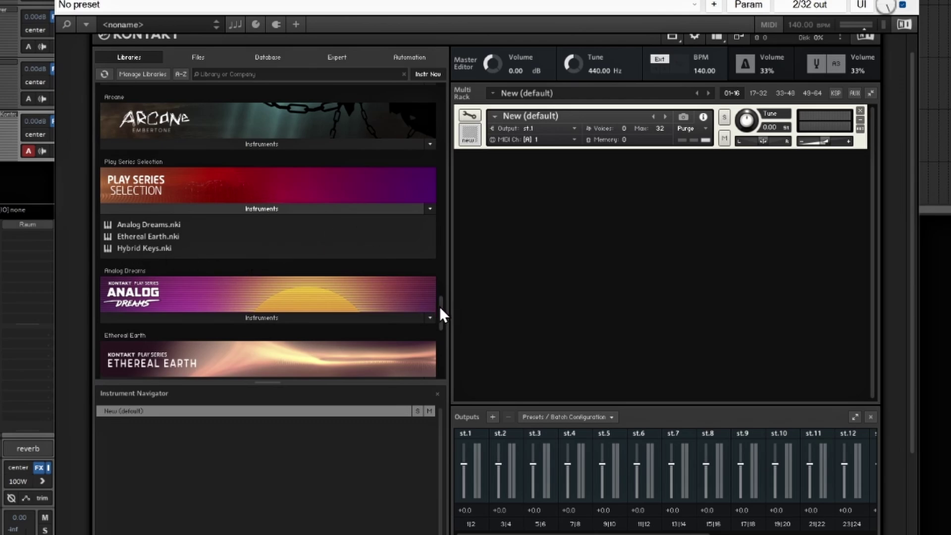
{"action": "left_click_drag", "start_coordinate": [441, 309], "coordinate": [439, 328]}
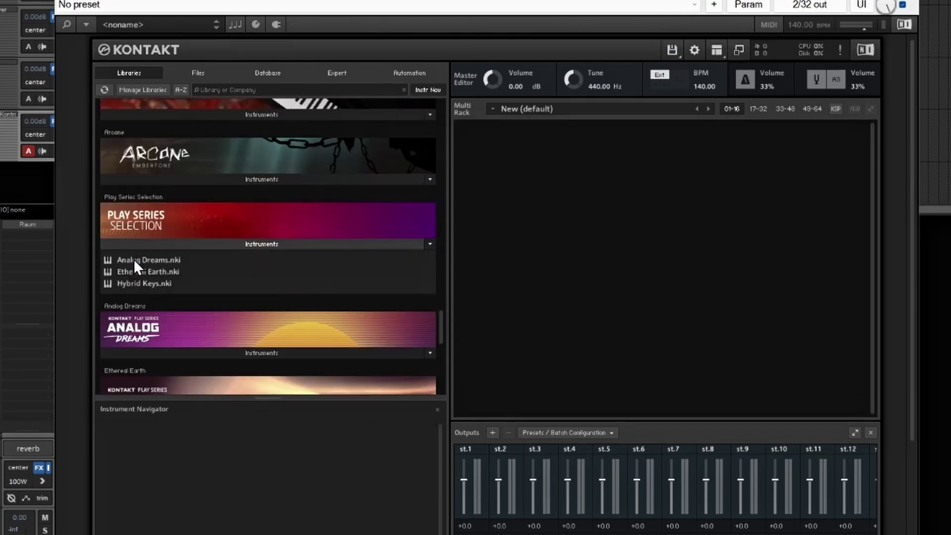
{"action": "left_click", "coordinate": [132, 282]}
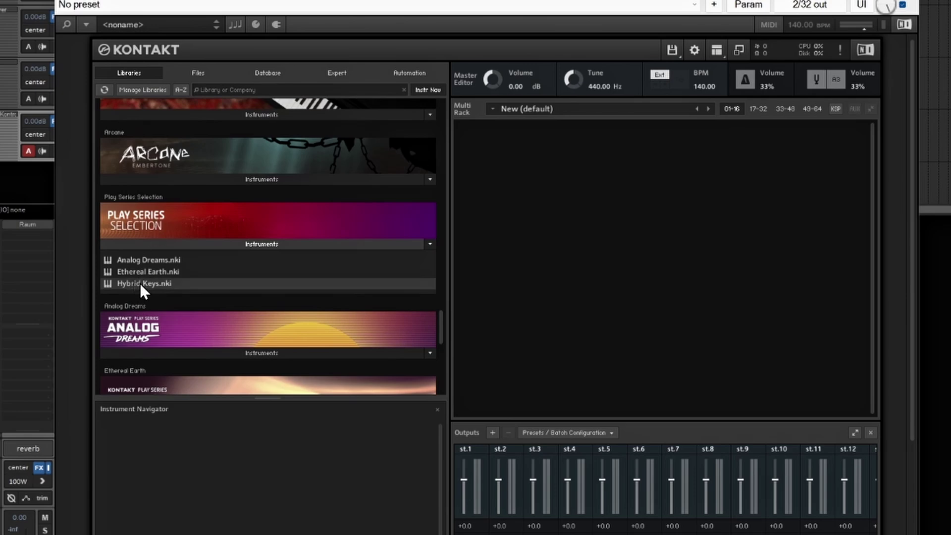
{"action": "double_click", "coordinate": [138, 284]}
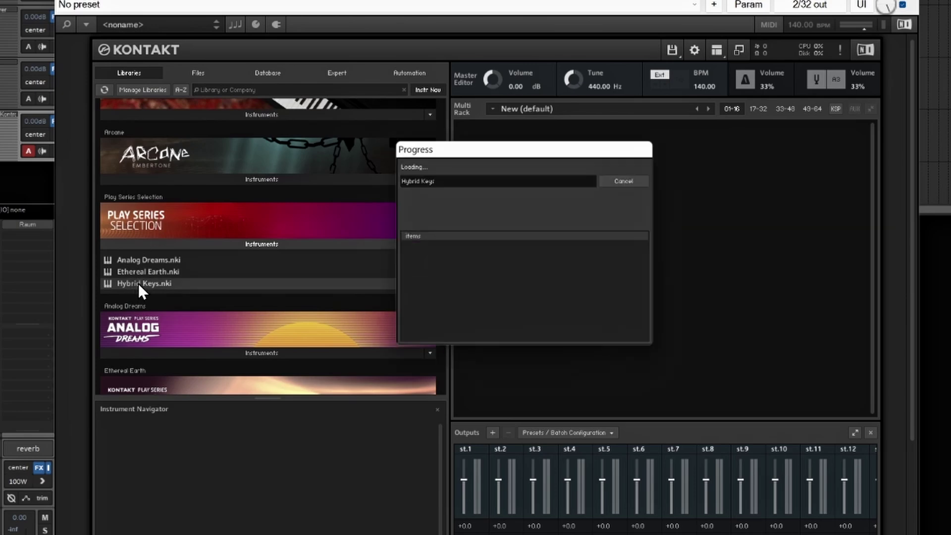